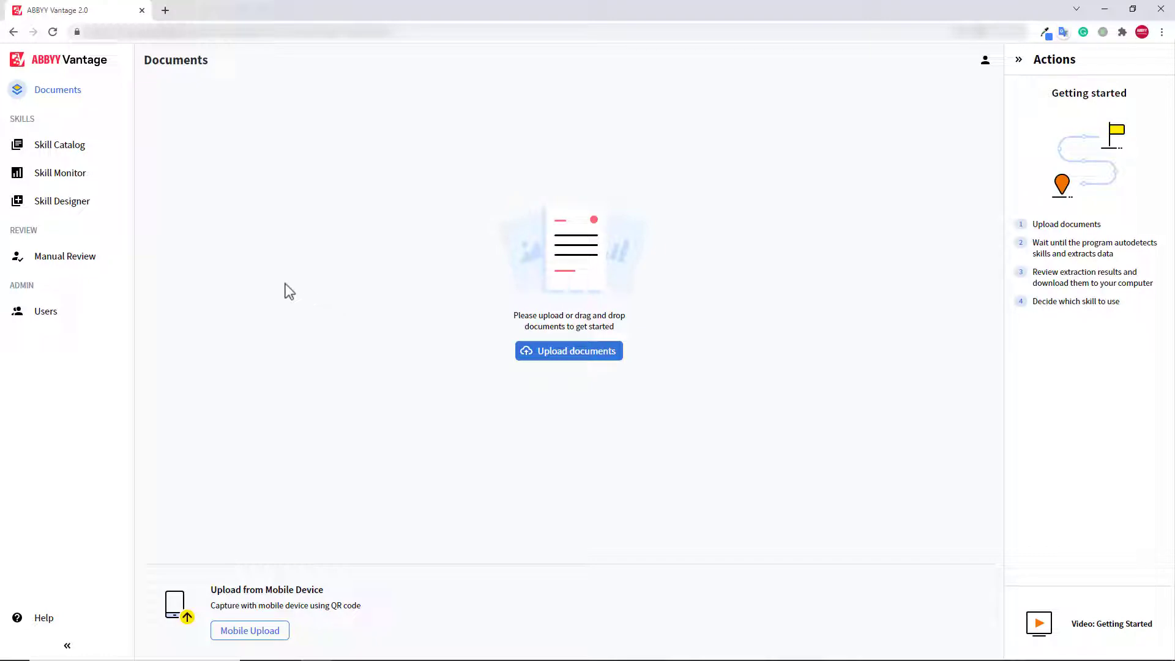
# Create a new Document skill named CommInvoice_Demo
pyautogui.click(85, 208)
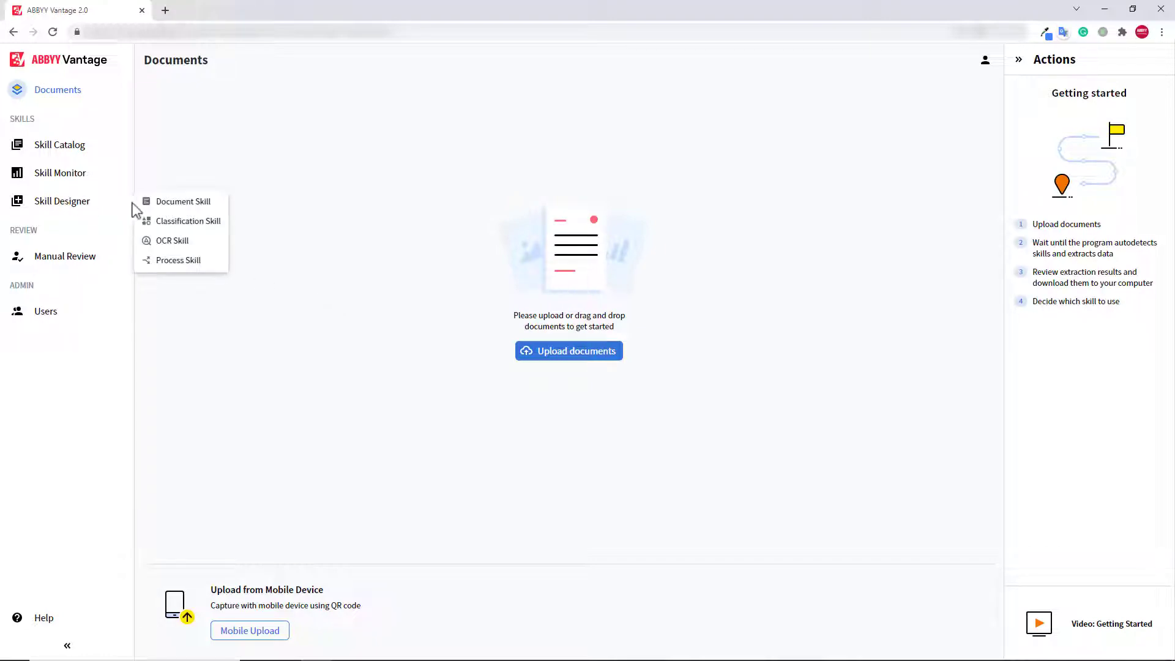
pyautogui.click(150, 203)
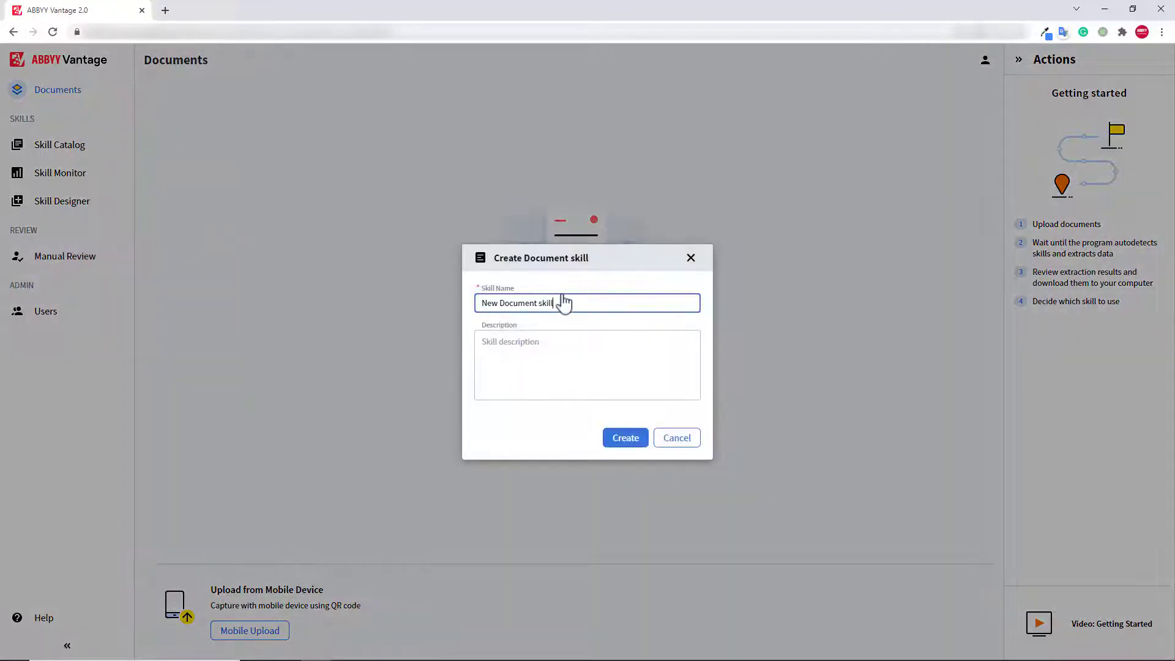
pyautogui.moveTo(557, 303); pyautogui.dragTo(476, 304)
pyautogui.write('Commitments Check')
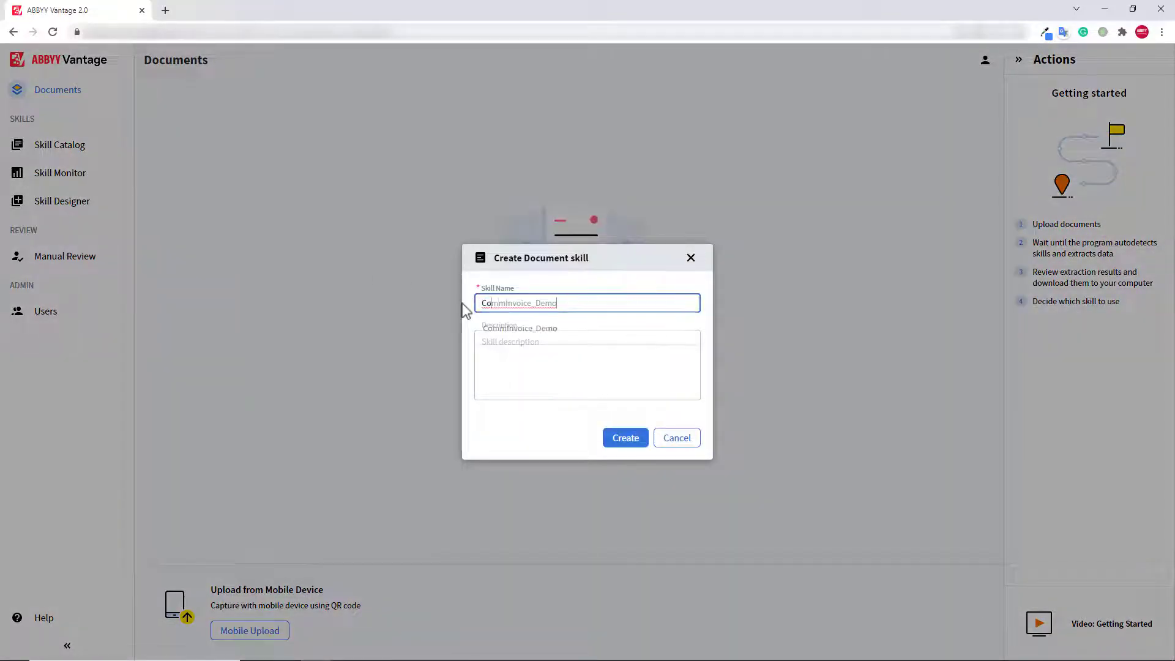
pyautogui.click(624, 438)
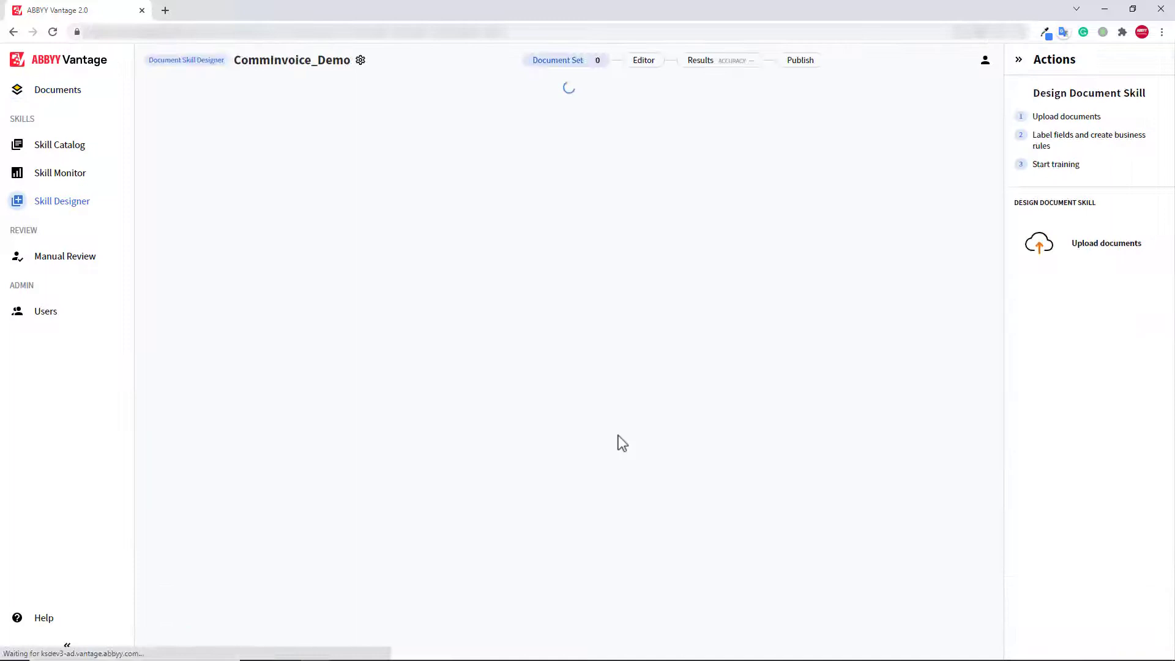
# Upload the invoices CI_1.pdf, CI_2.pdf and CI_3.pdf to the skill
pyautogui.click(588, 404)
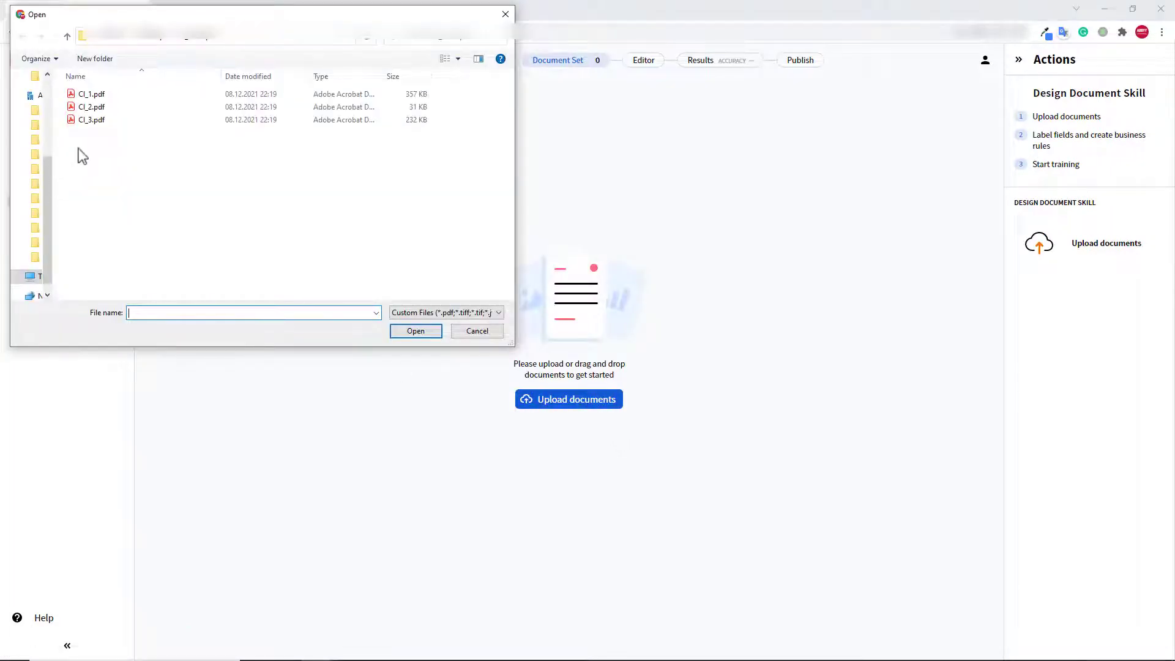
pyautogui.moveTo(78, 149); pyautogui.dragTo(86, 95)
pyautogui.click(418, 336)
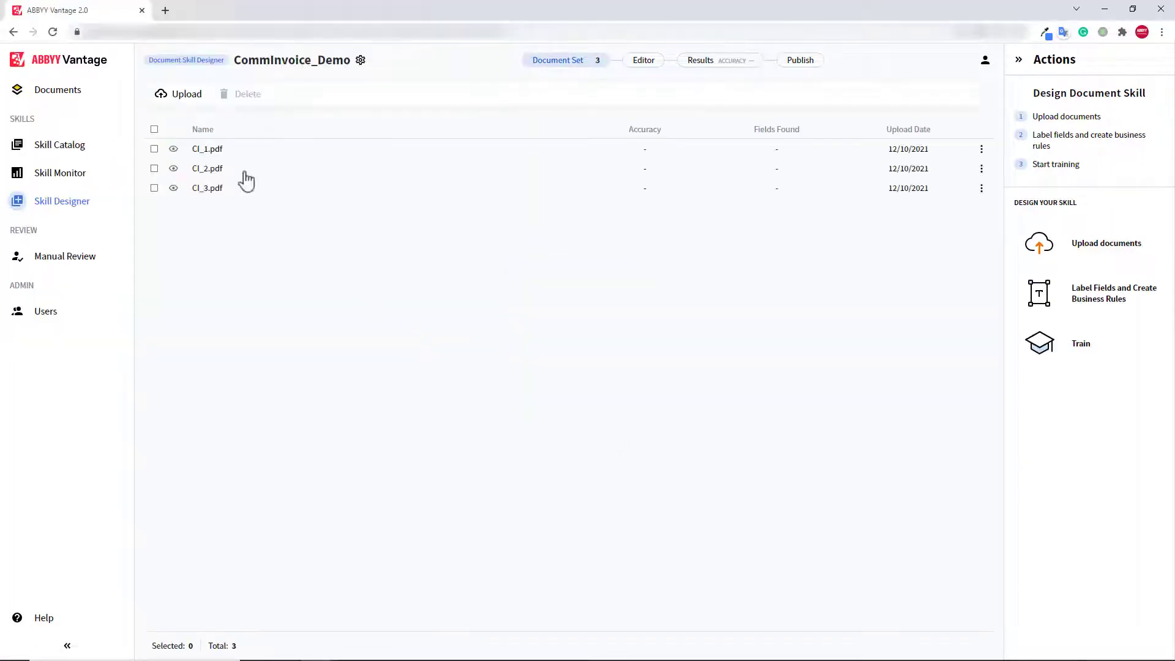
# Label the total 4,498.61 and EUR on the invoice as fields named Total and Currency
pyautogui.click(208, 152)
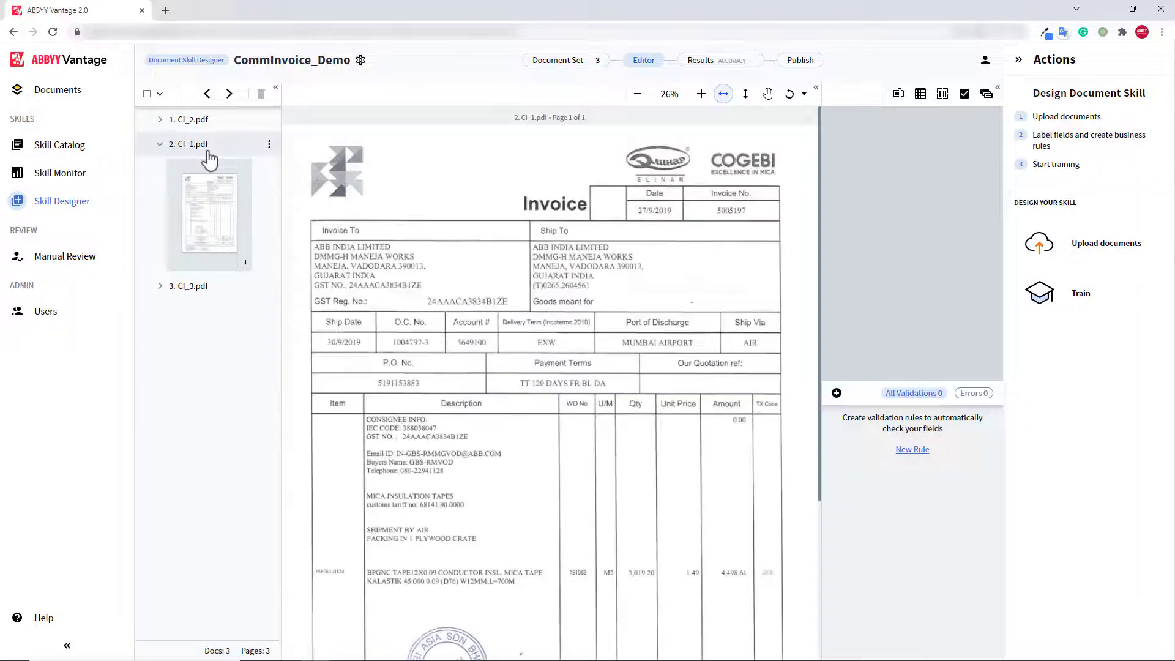
pyautogui.scroll(-4, 587, 388)
pyautogui.click(760, 570)
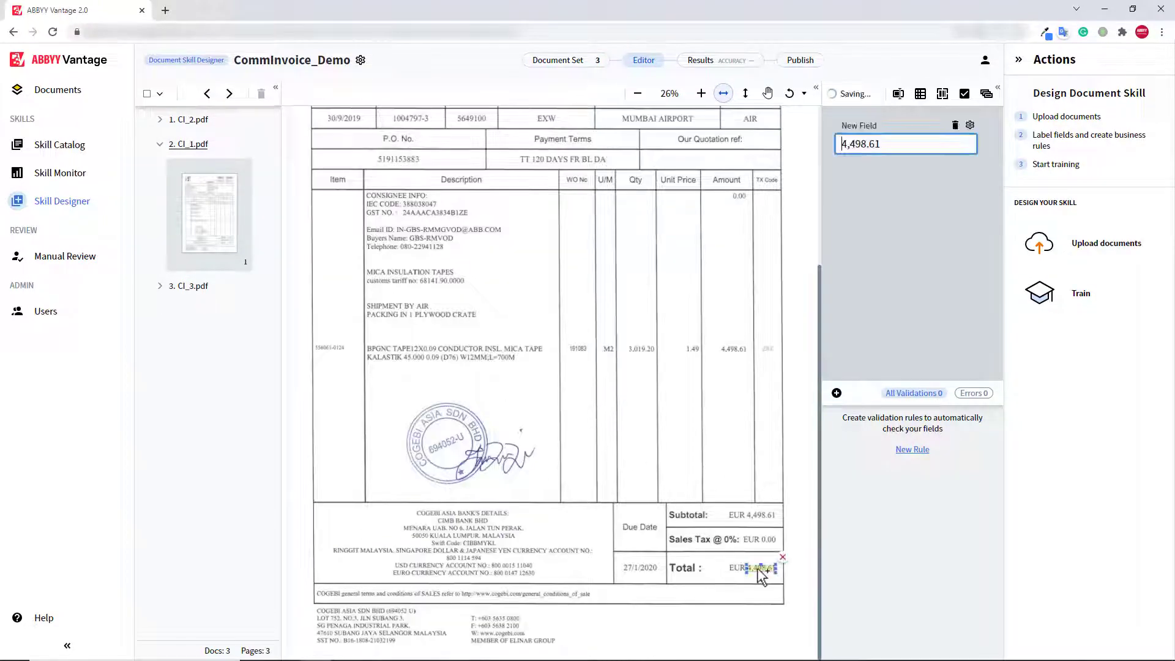
pyautogui.click(737, 567)
pyautogui.click(867, 123)
pyautogui.write('T')
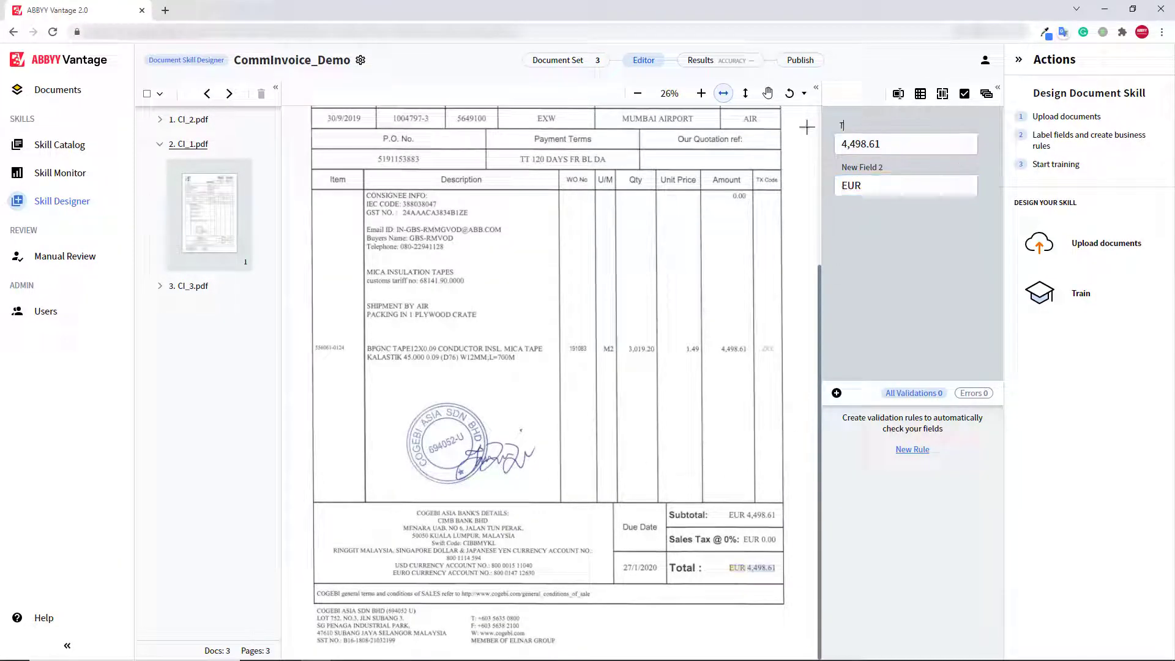
pyautogui.write('otal')
pyautogui.click(844, 168)
pyautogui.write('Currency')
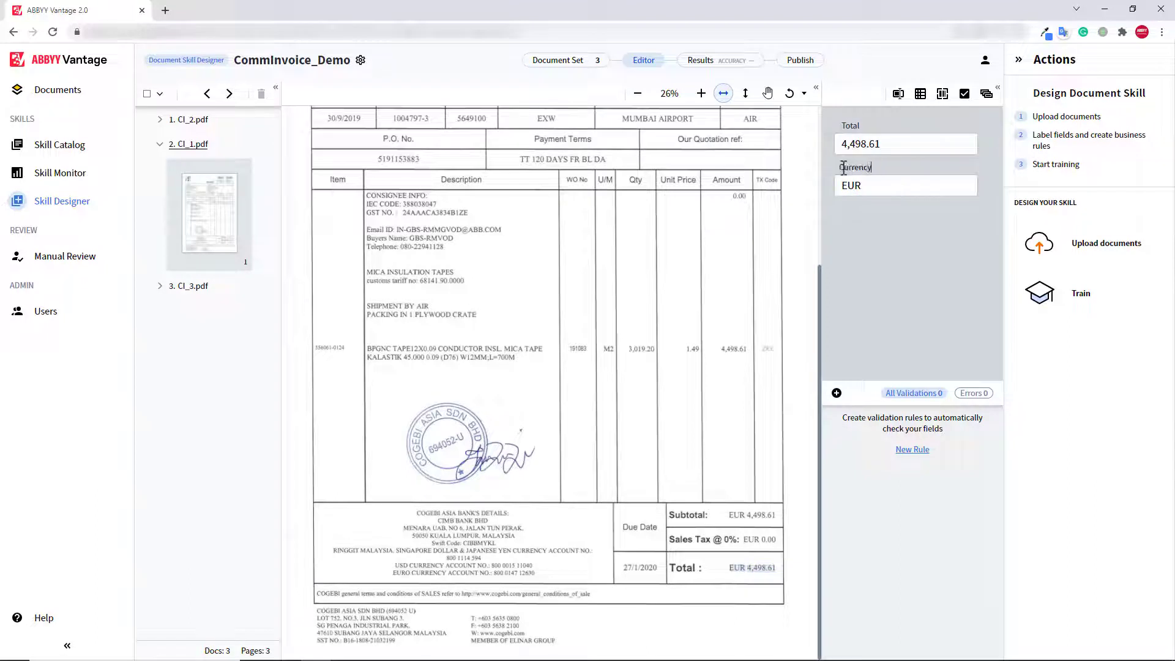
# Set the Total field's type to Money and train the skill
pyautogui.click(971, 125)
pyautogui.click(969, 187)
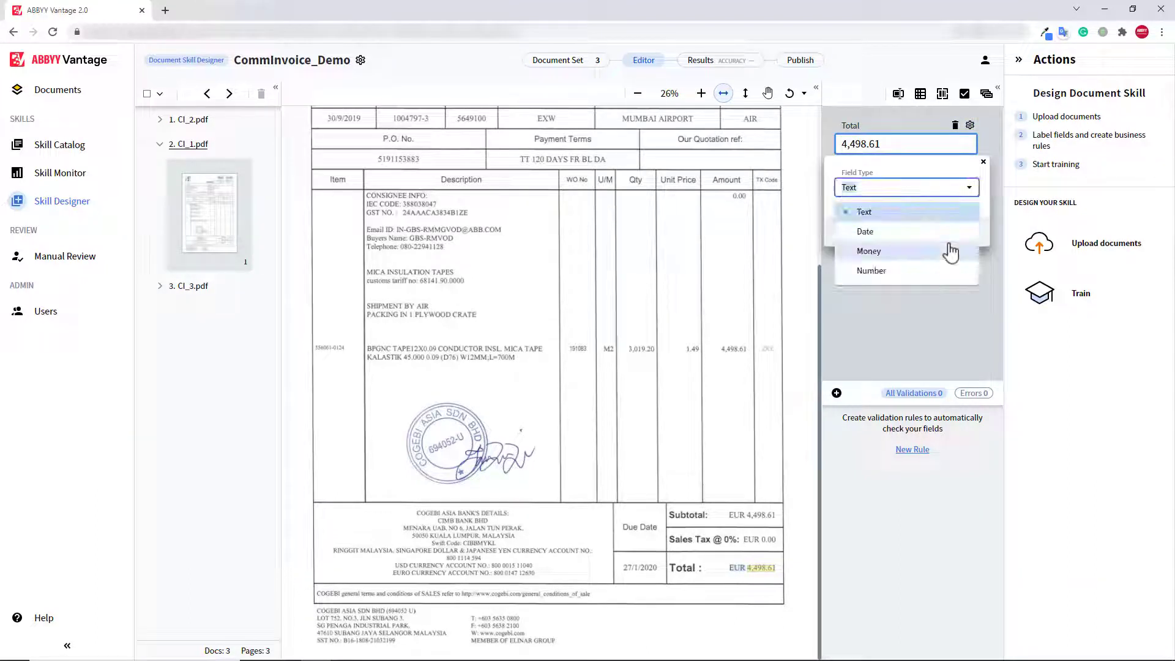
pyautogui.click(951, 251)
pyautogui.click(948, 235)
pyautogui.click(1053, 294)
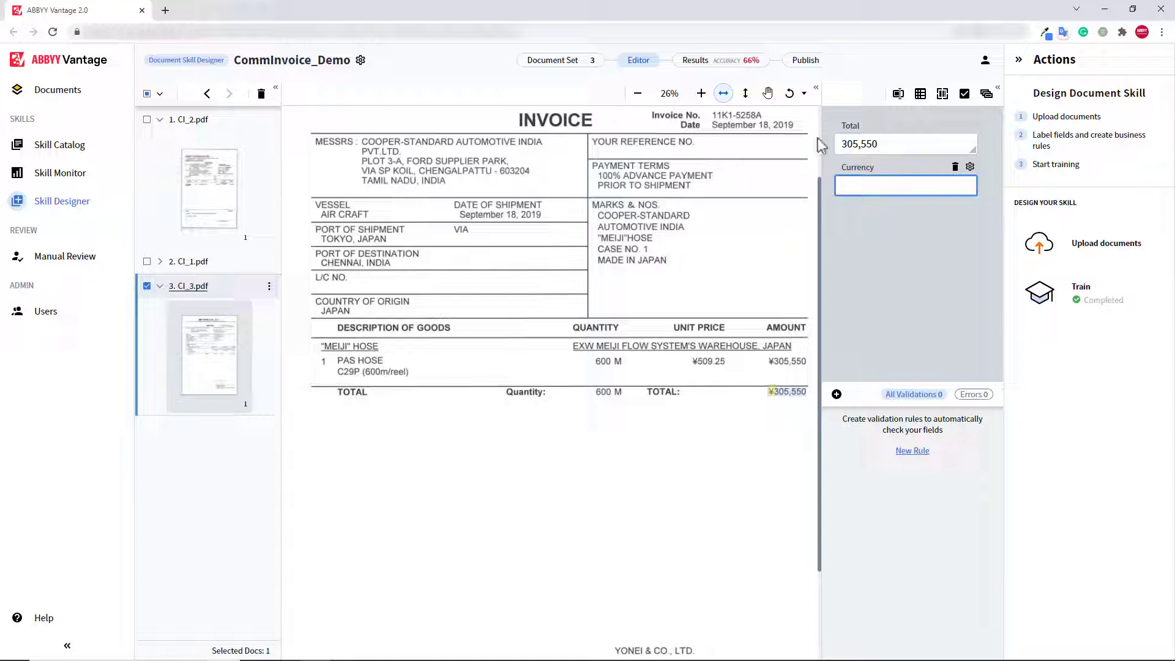
# Publish the skill, then open CommInvoice_Demo from the Skill Catalog in Advanced Designer
pyautogui.click(799, 61)
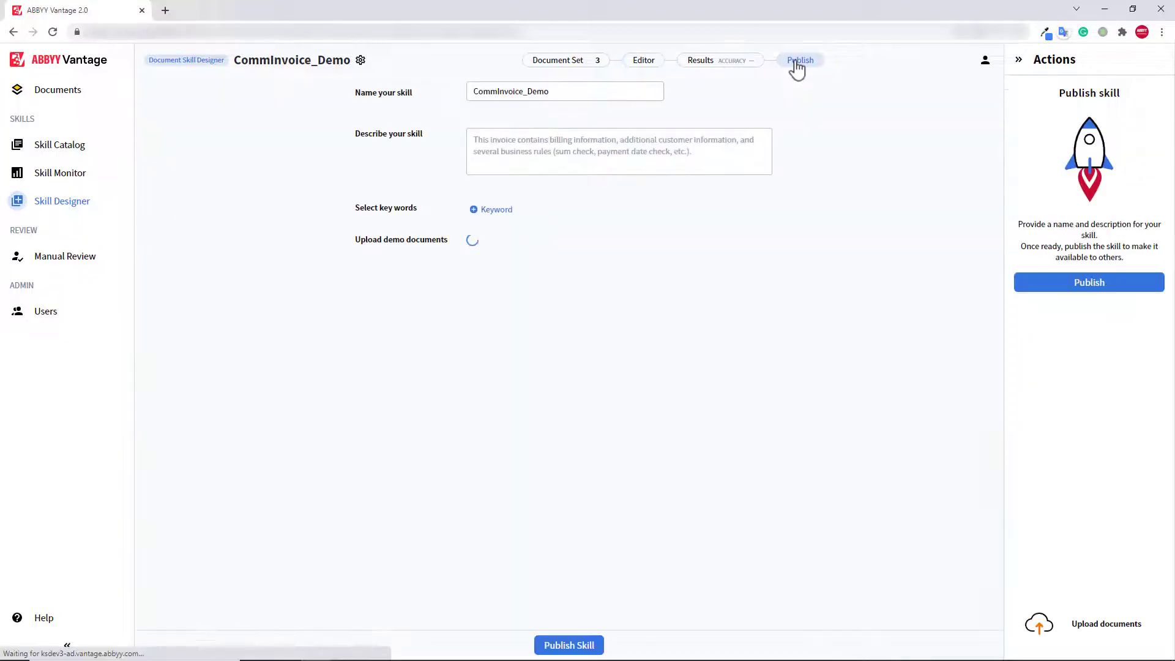
pyautogui.click(1051, 283)
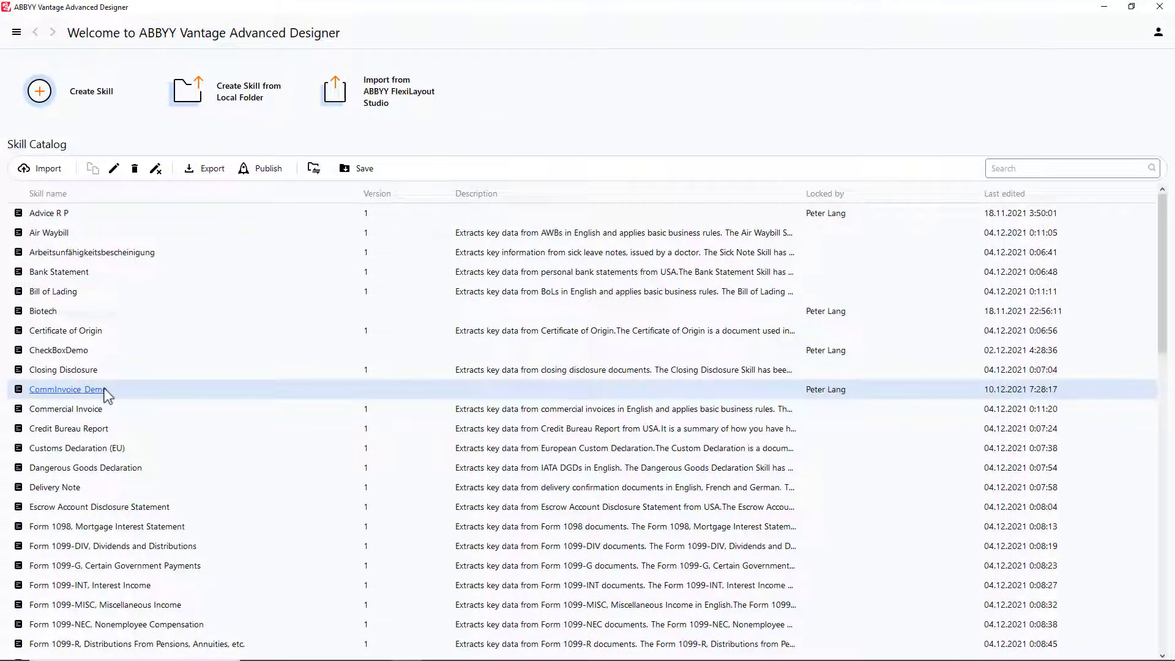
pyautogui.click(104, 388)
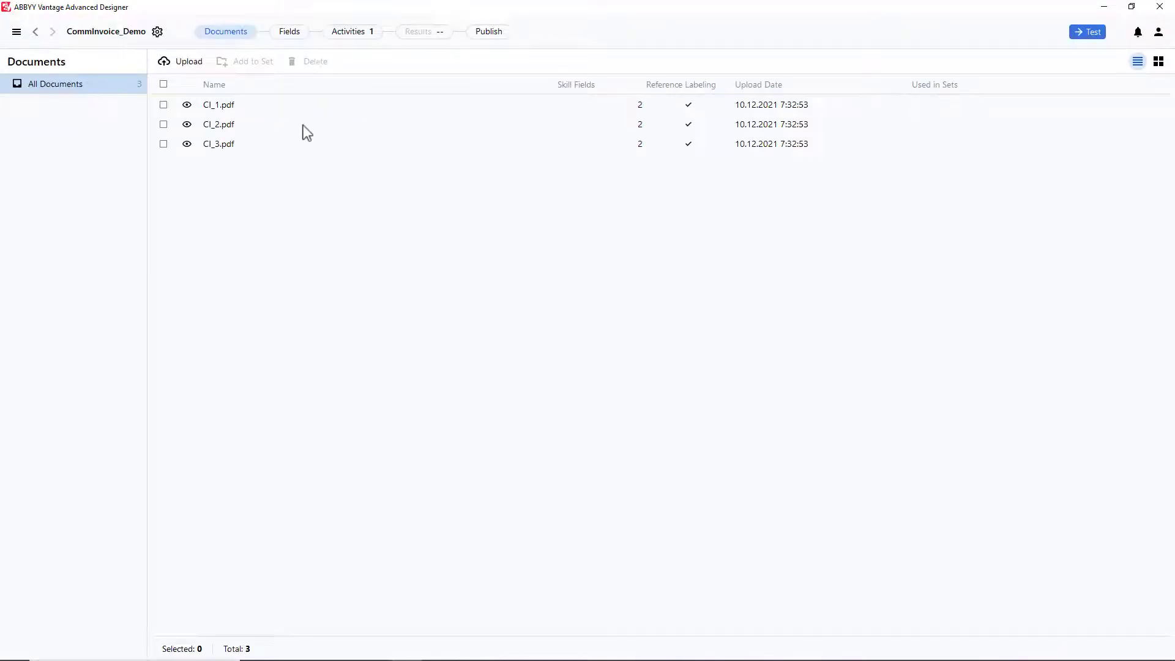
# Insert an Extraction Rules activity between Start and Default, with Total unchecked so only Currency remains
pyautogui.click(344, 32)
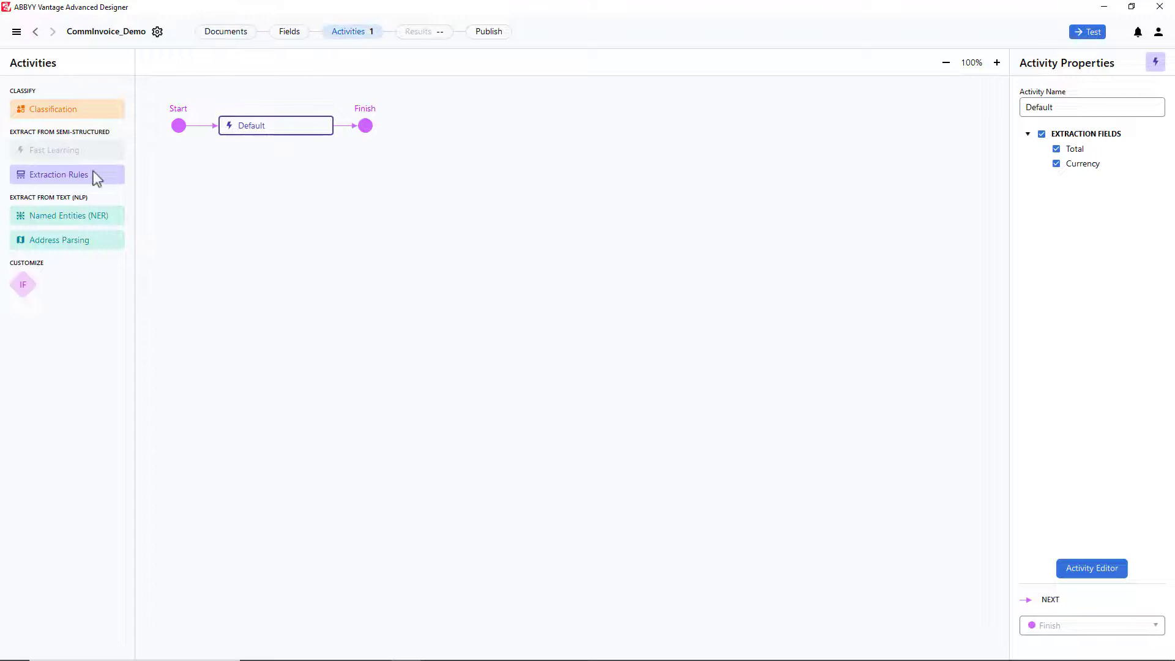
pyautogui.moveTo(93, 174); pyautogui.dragTo(202, 135)
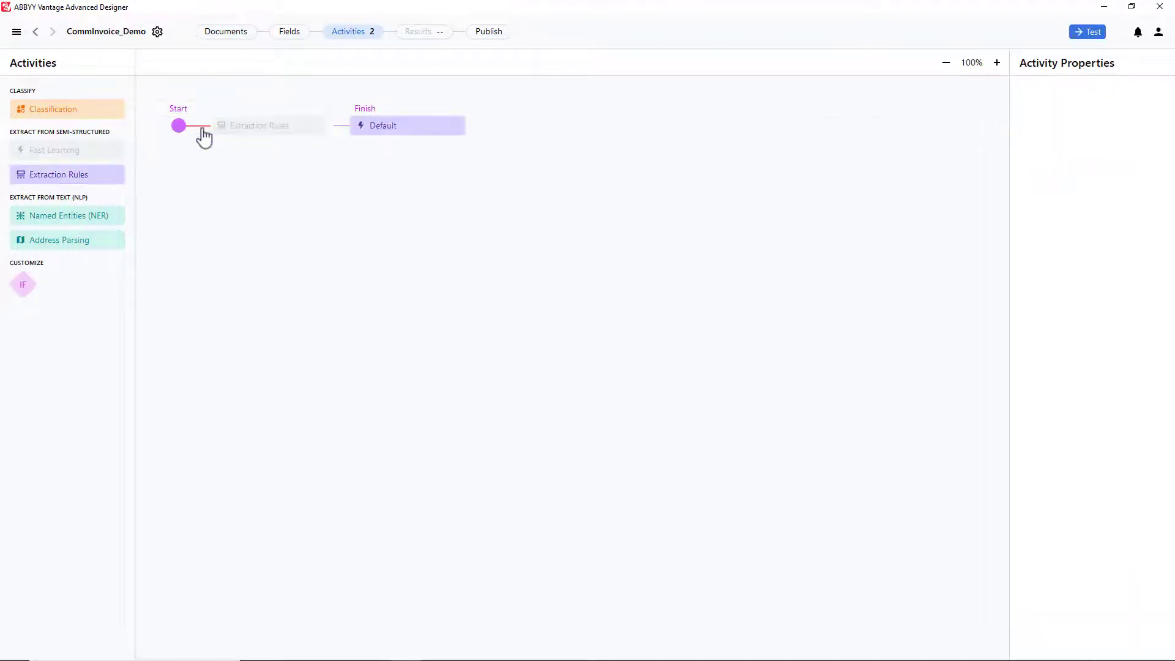
pyautogui.click(261, 133)
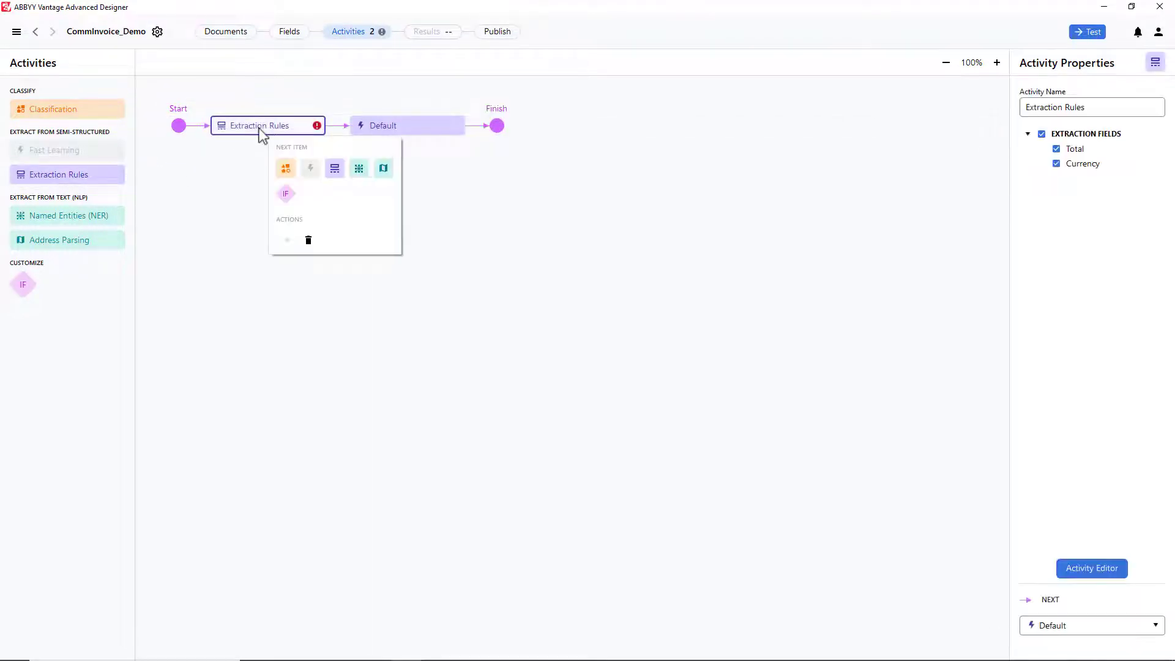
pyautogui.click(1057, 149)
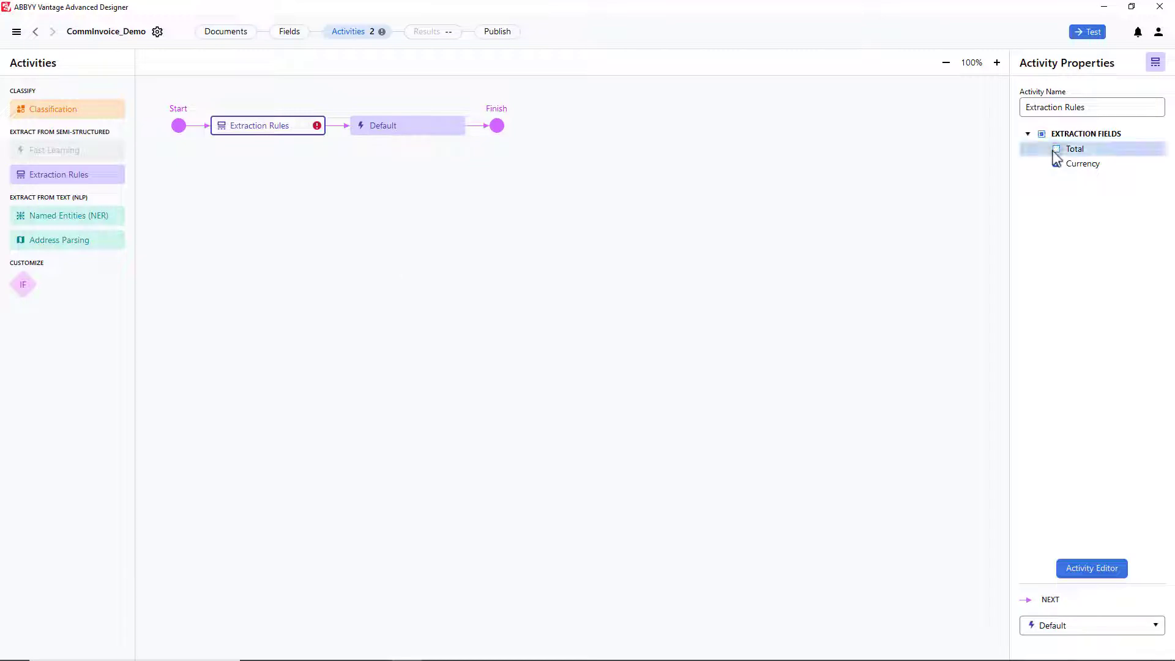
# Open the Extraction Rules activity and disable the Currency output field
pyautogui.doubleClick(280, 126)
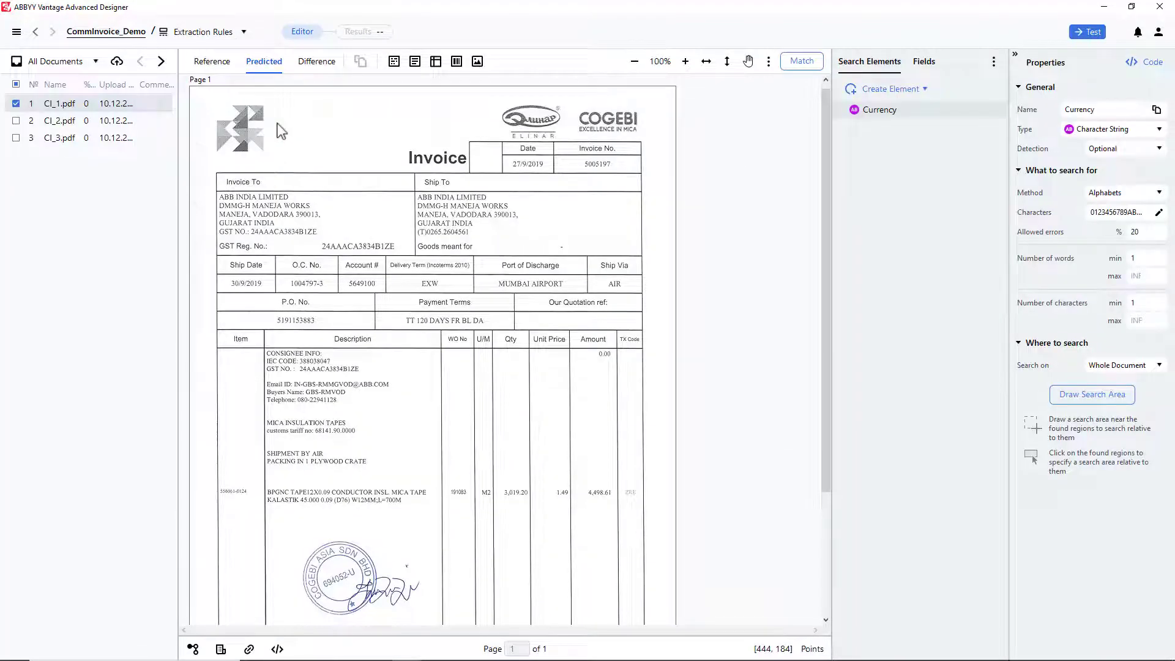
pyautogui.click(923, 67)
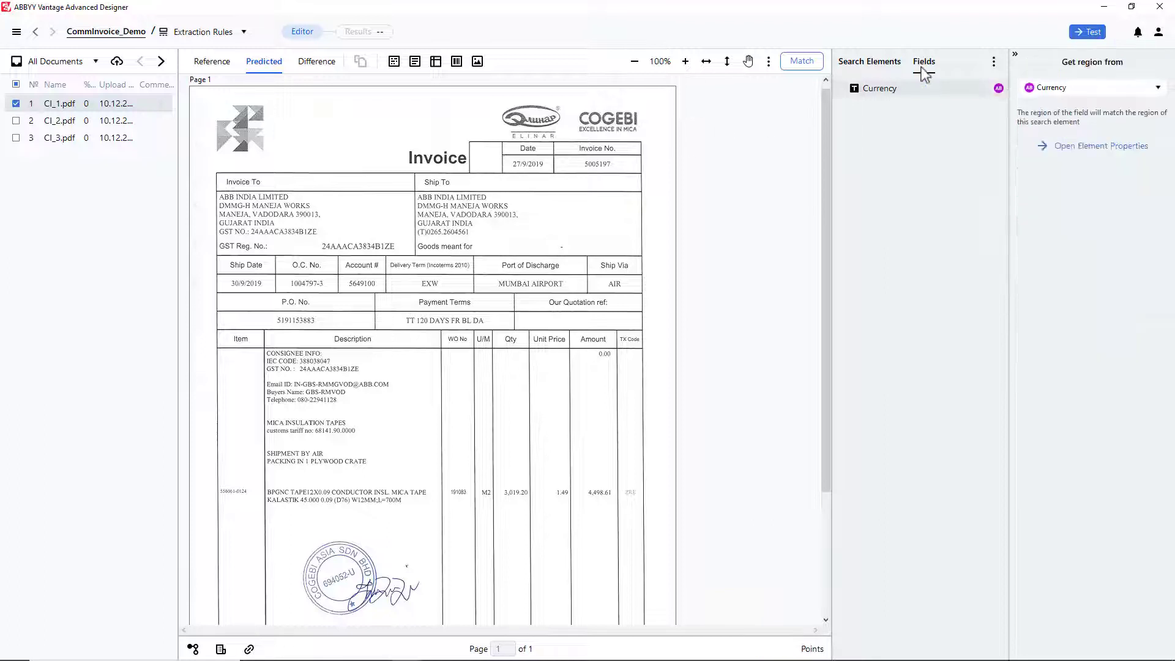
pyautogui.rightClick(893, 91)
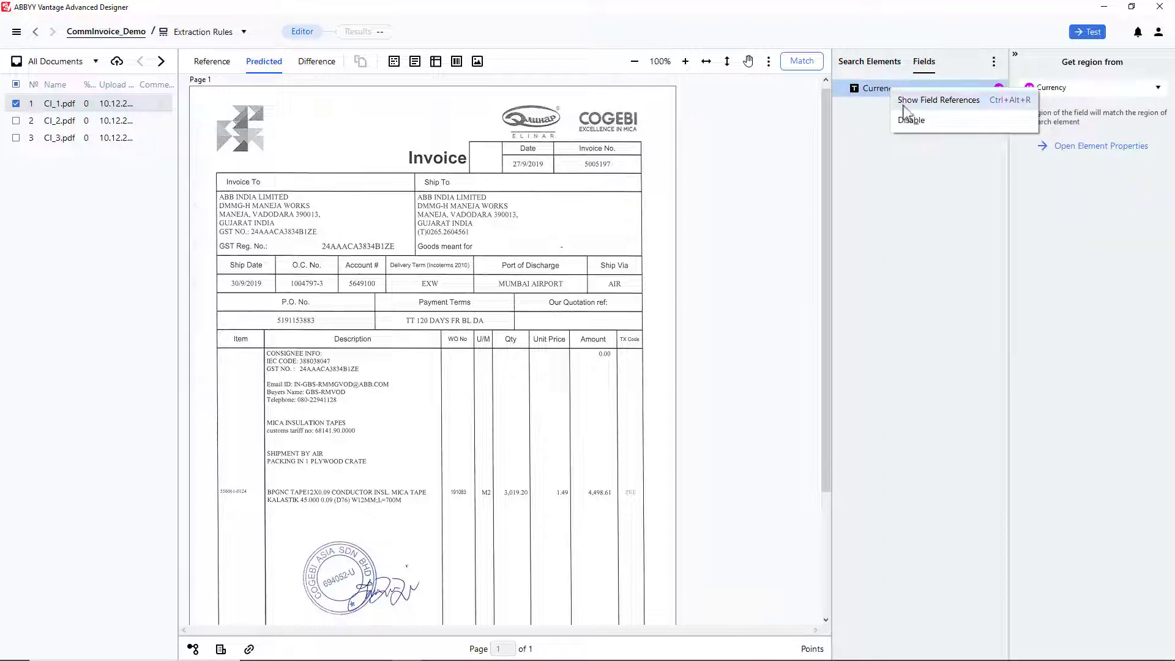
pyautogui.click(916, 121)
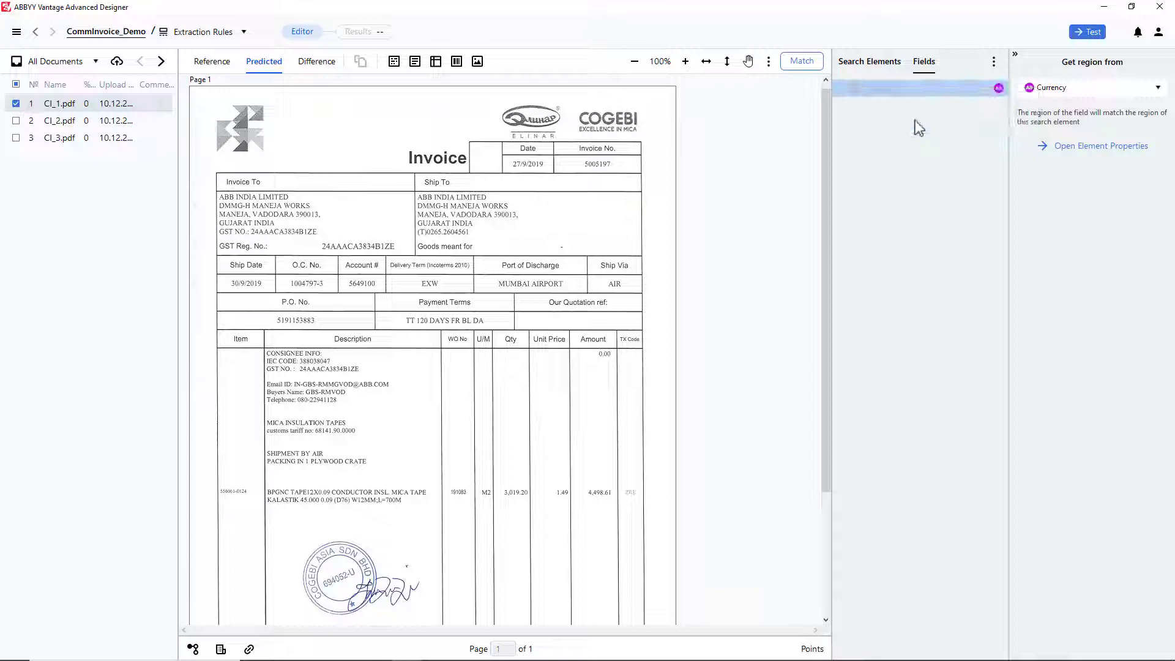
# Delete the Currency search element and confirm with OK
pyautogui.click(878, 68)
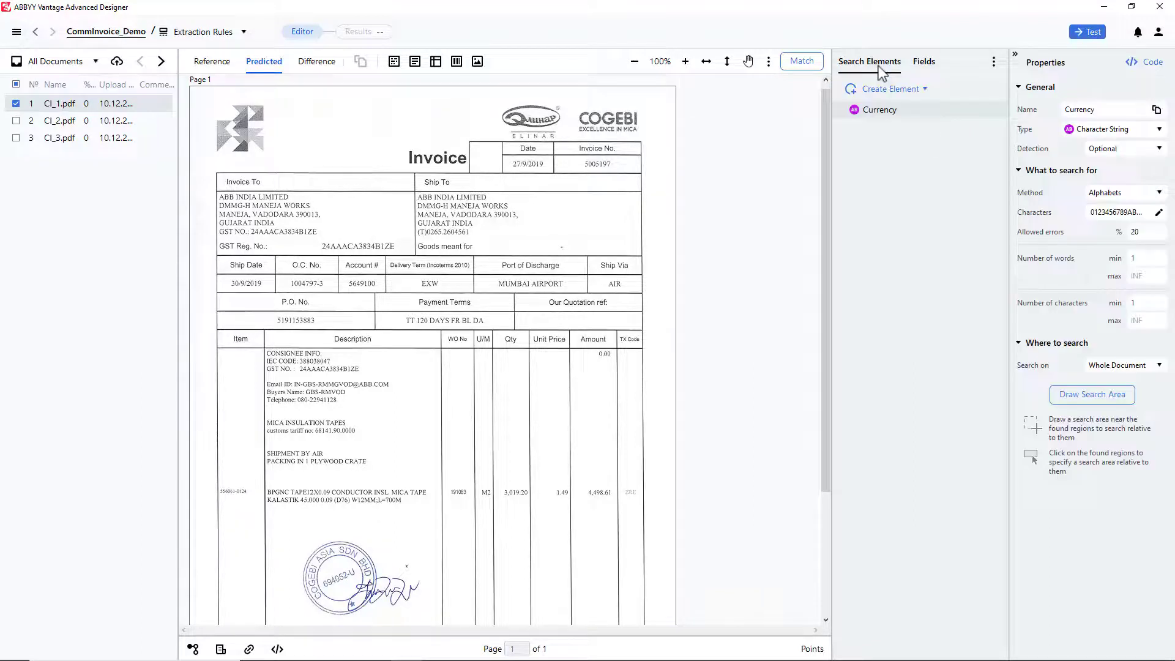
pyautogui.rightClick(883, 112)
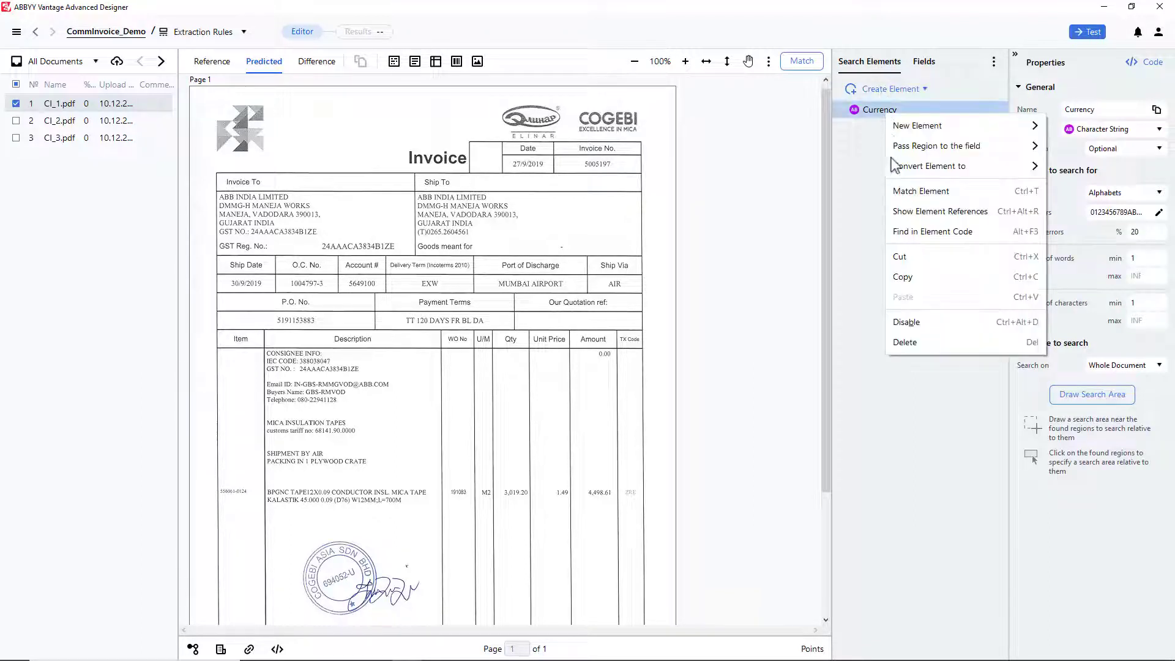
pyautogui.click(917, 347)
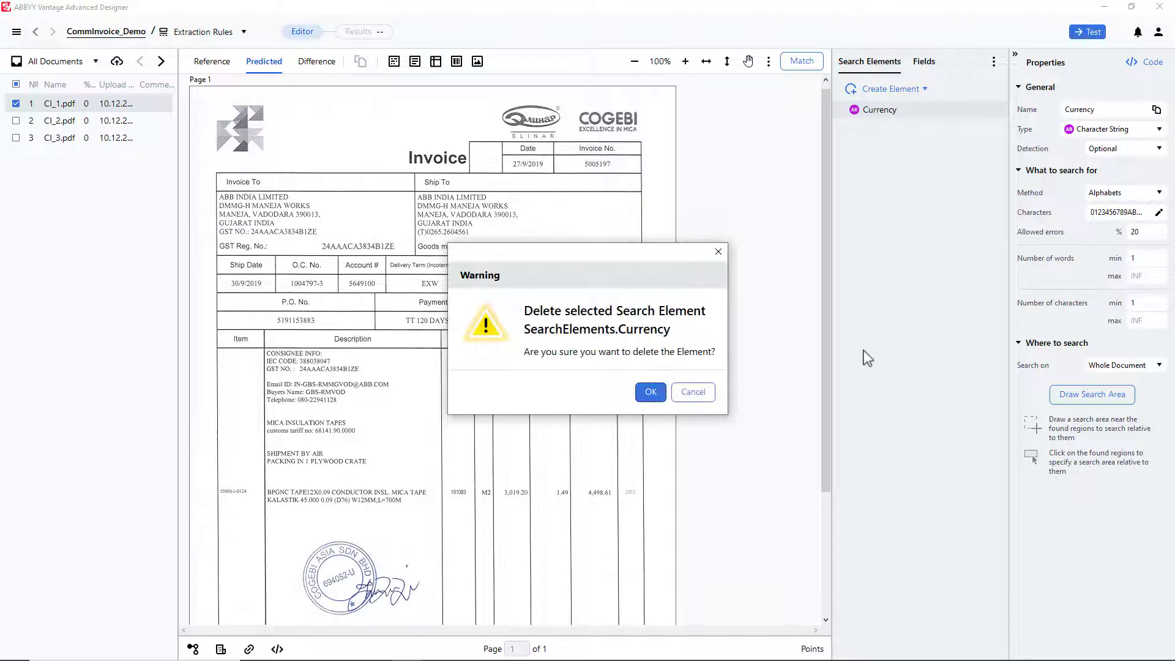
pyautogui.click(650, 390)
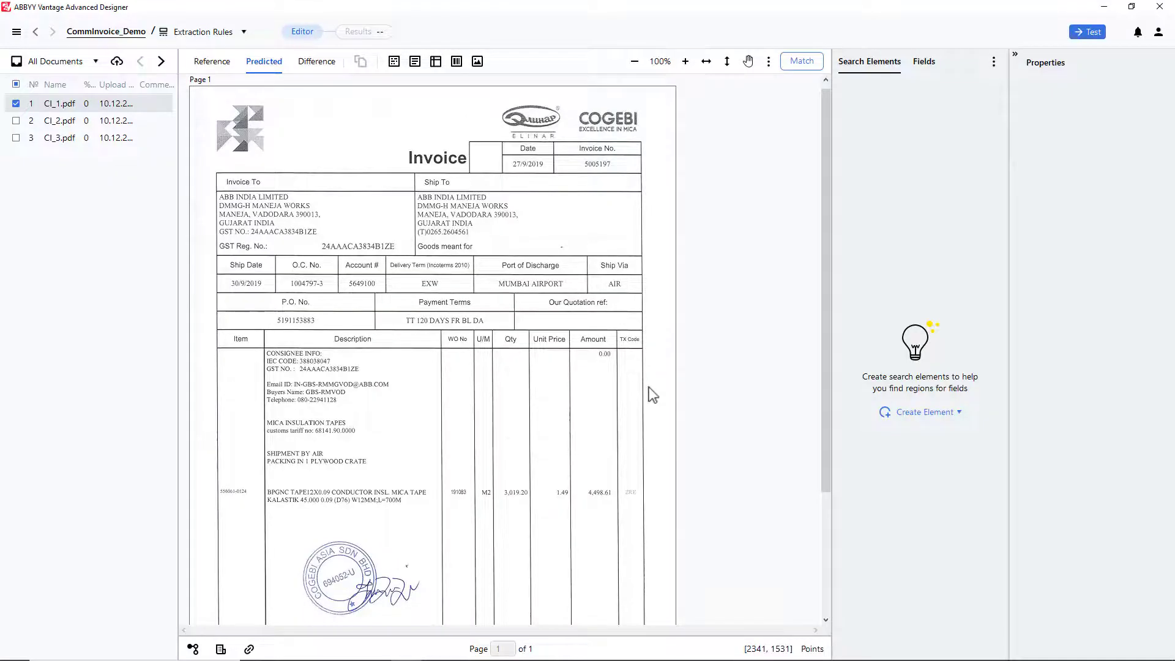
# Add a Static Text search element and rename it kwExclude
pyautogui.click(905, 413)
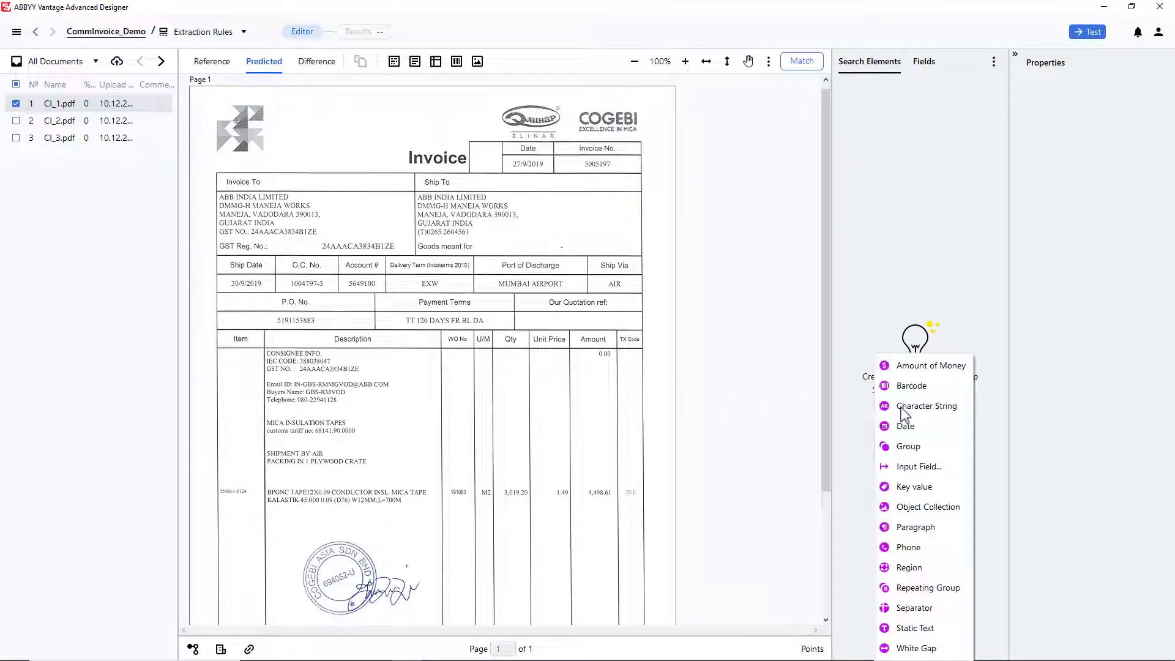
pyautogui.click(912, 629)
pyautogui.click(1082, 109)
pyautogui.doubleClick(1069, 110)
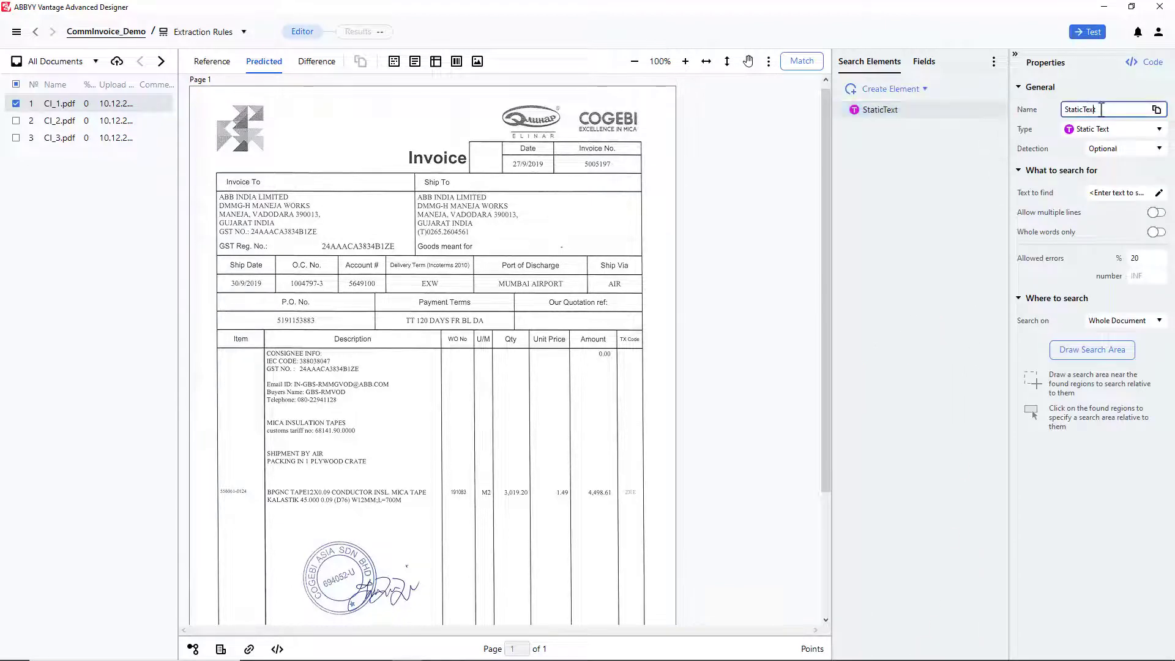
pyautogui.press('BackSpace')
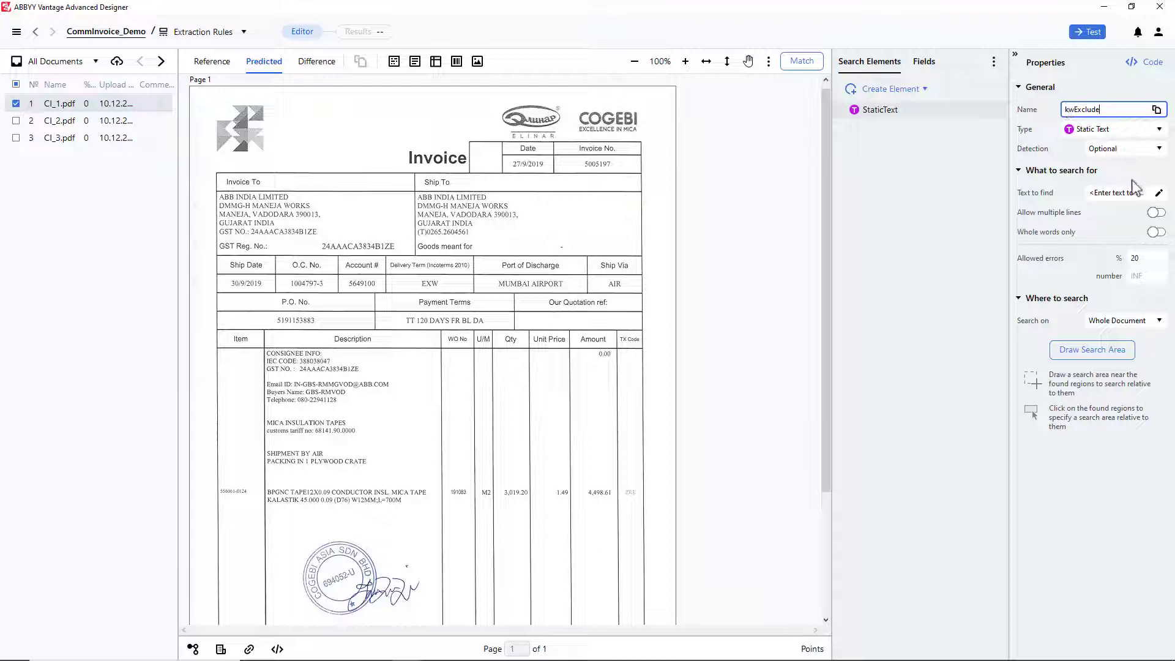
# Set kwExclude's text to find to SubTotal and SayTotal on separate lines, then run Match
pyautogui.click(1158, 193)
pyautogui.write('SubT')
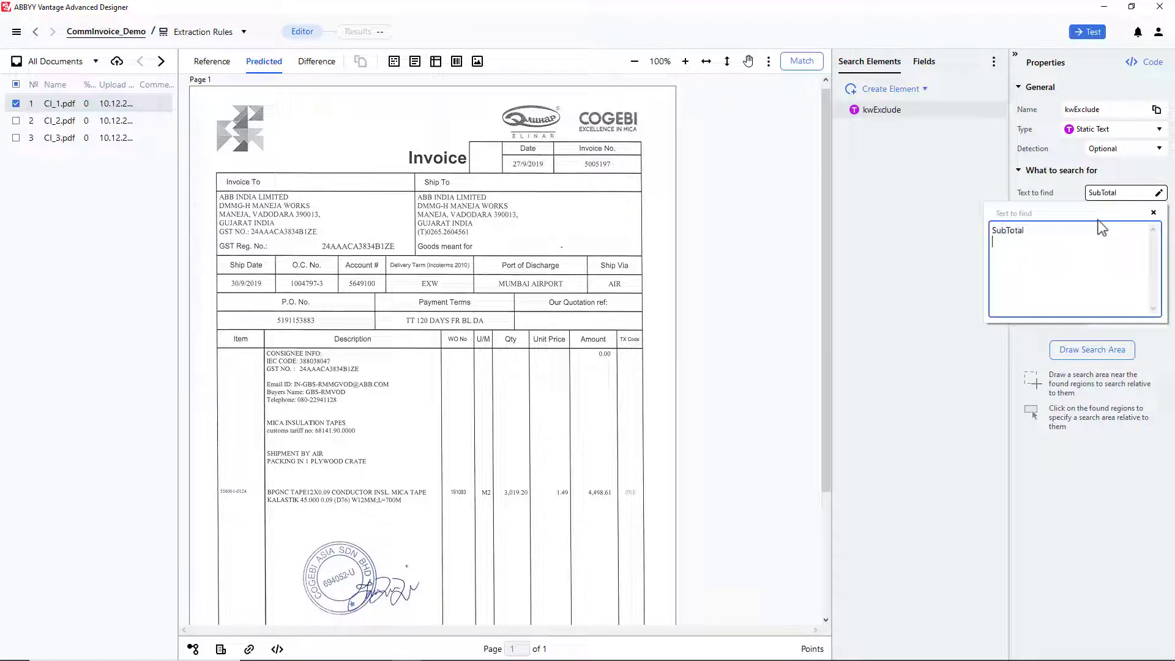
pyautogui.write('otal')
pyautogui.press('Return')
pyautogui.write('SayTotal')
pyautogui.press('Escape')
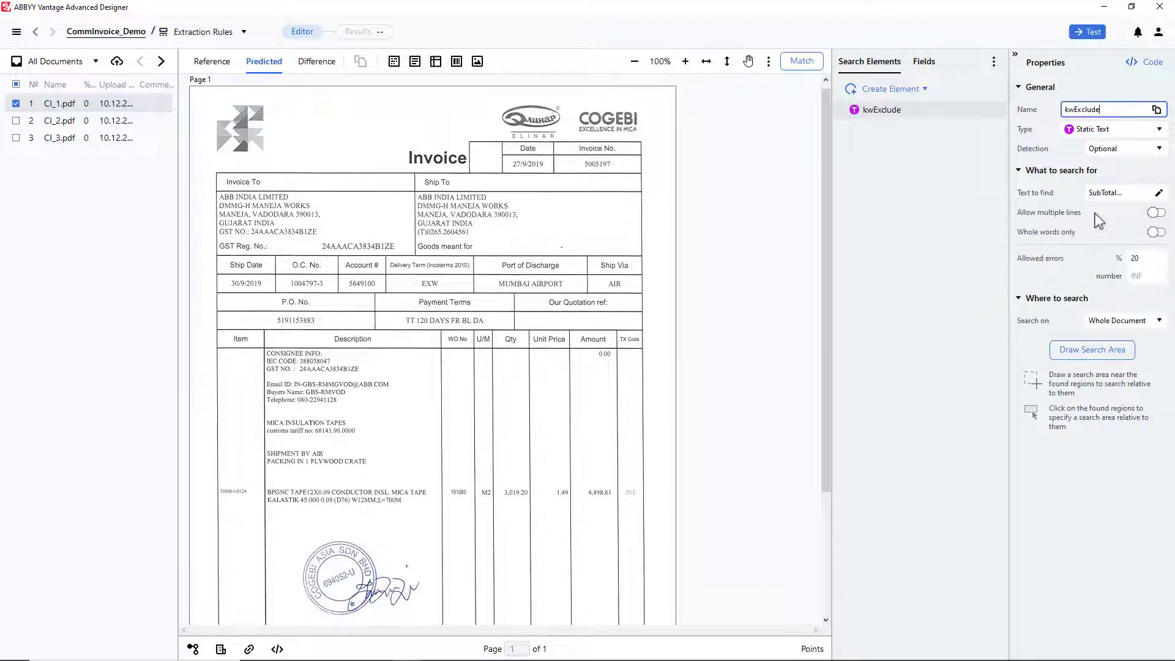
pyautogui.click(799, 64)
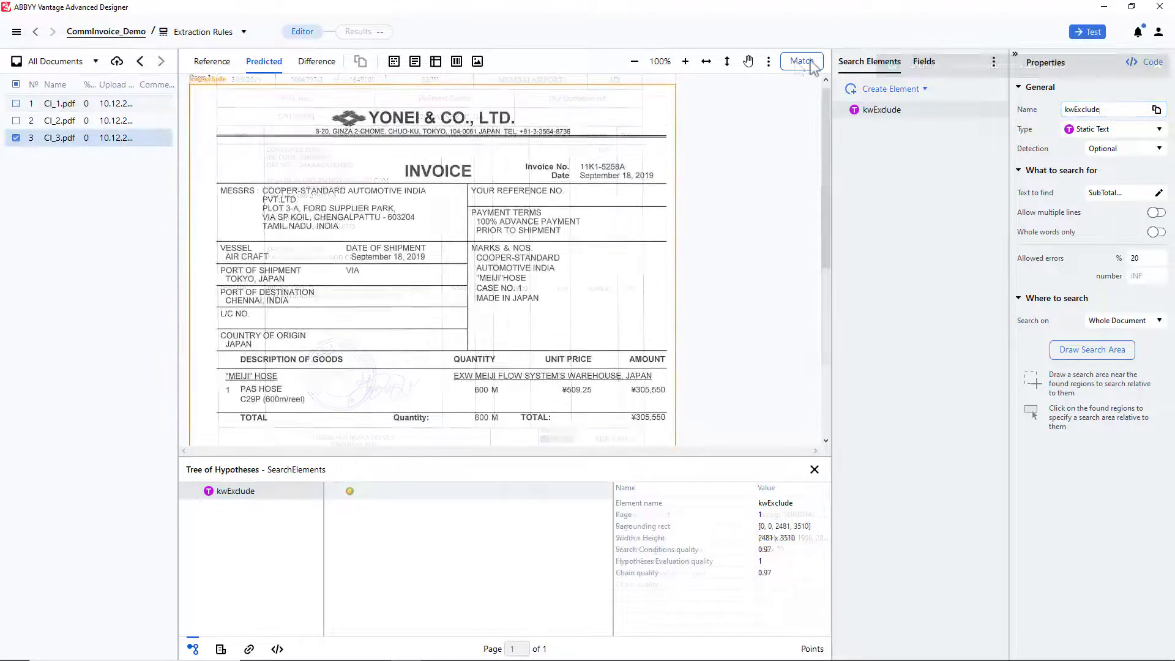
# Duplicate kwExclude as kwTotal with Total as its text to find
pyautogui.rightClick(869, 109)
pyautogui.click(888, 259)
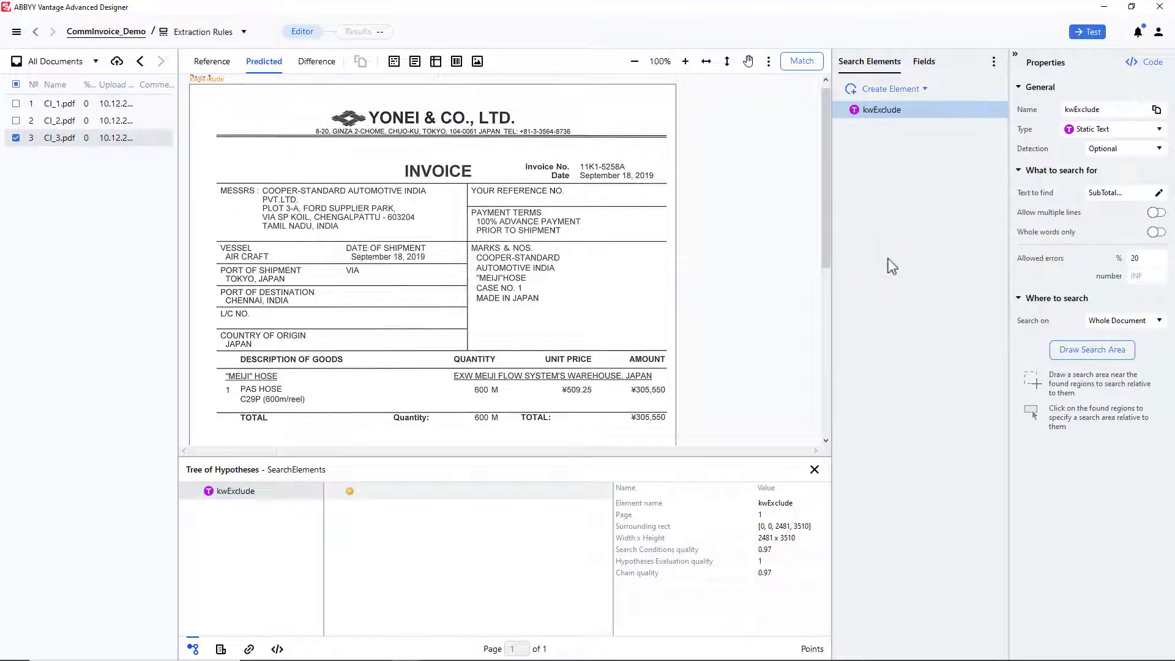
pyautogui.rightClick(885, 112)
pyautogui.click(900, 296)
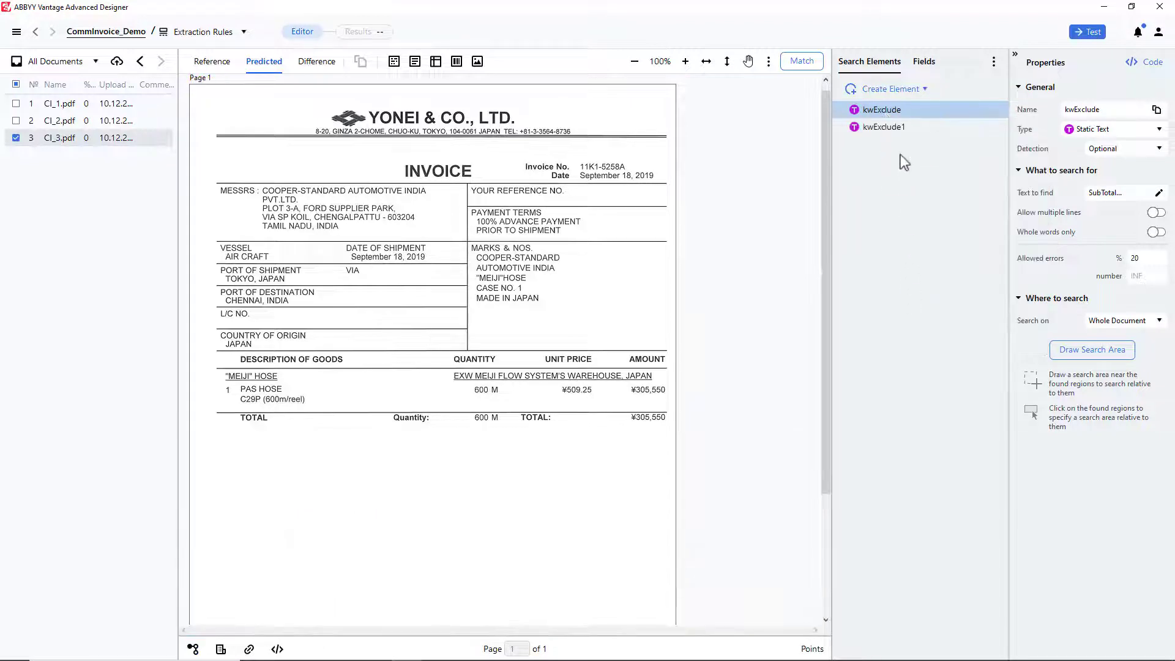
pyautogui.click(1104, 109)
pyautogui.moveTo(1104, 110); pyautogui.dragTo(1075, 110)
pyautogui.write('Text')
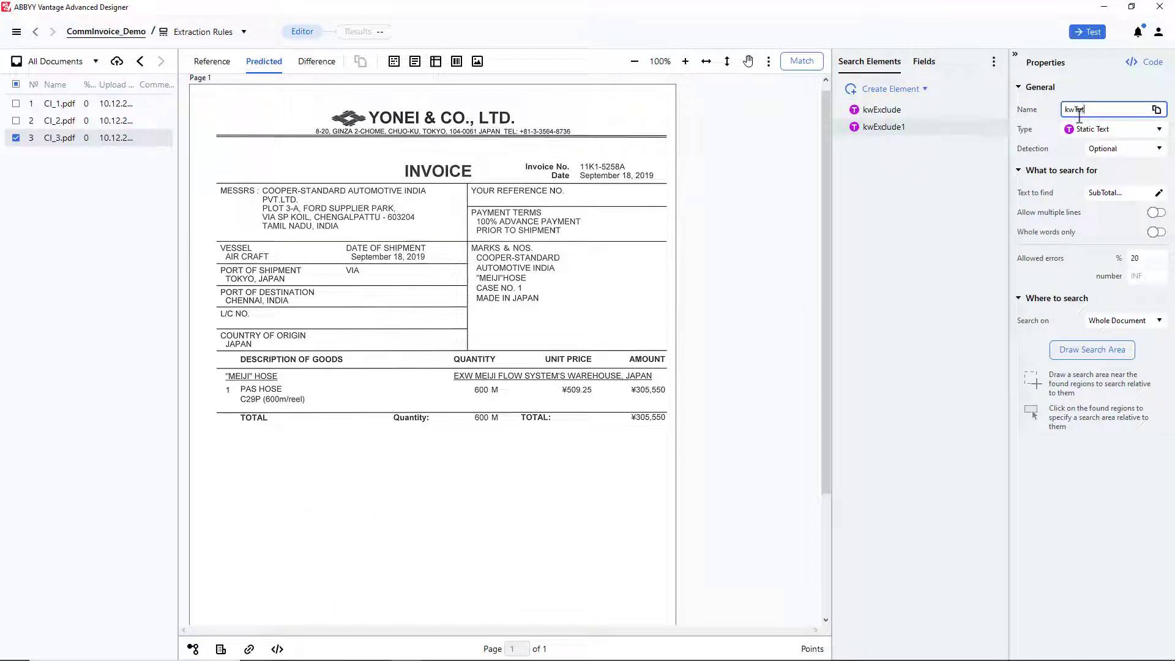
pyautogui.click(1103, 194)
pyautogui.hotkey('ctrl', 'a')
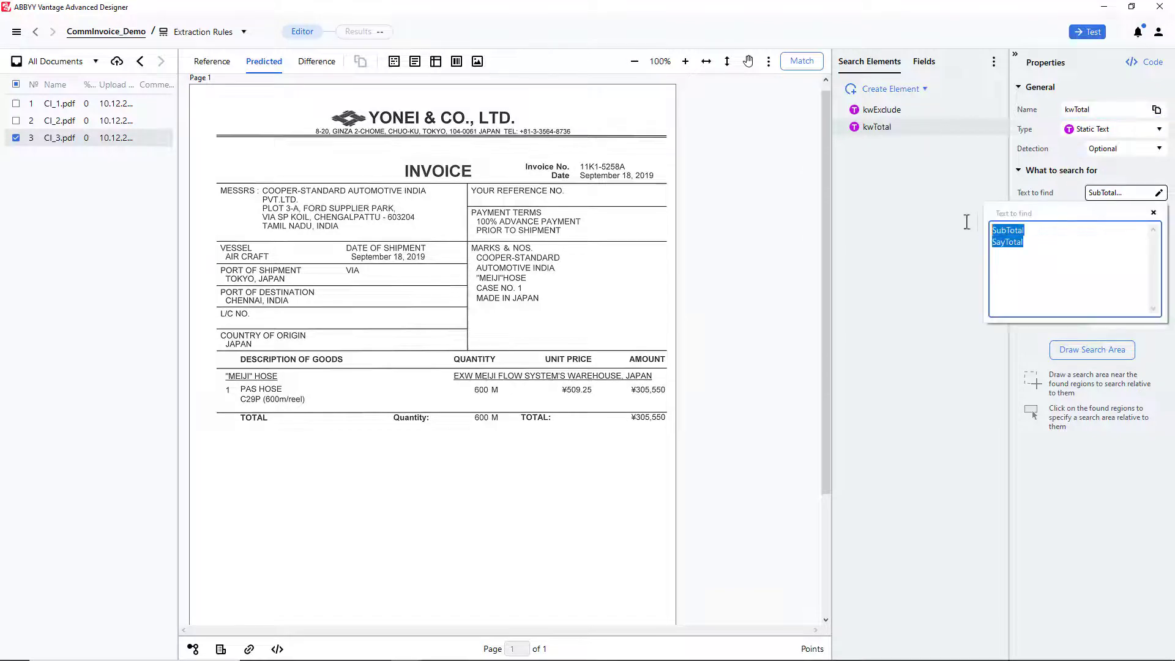
pyautogui.write('Total')
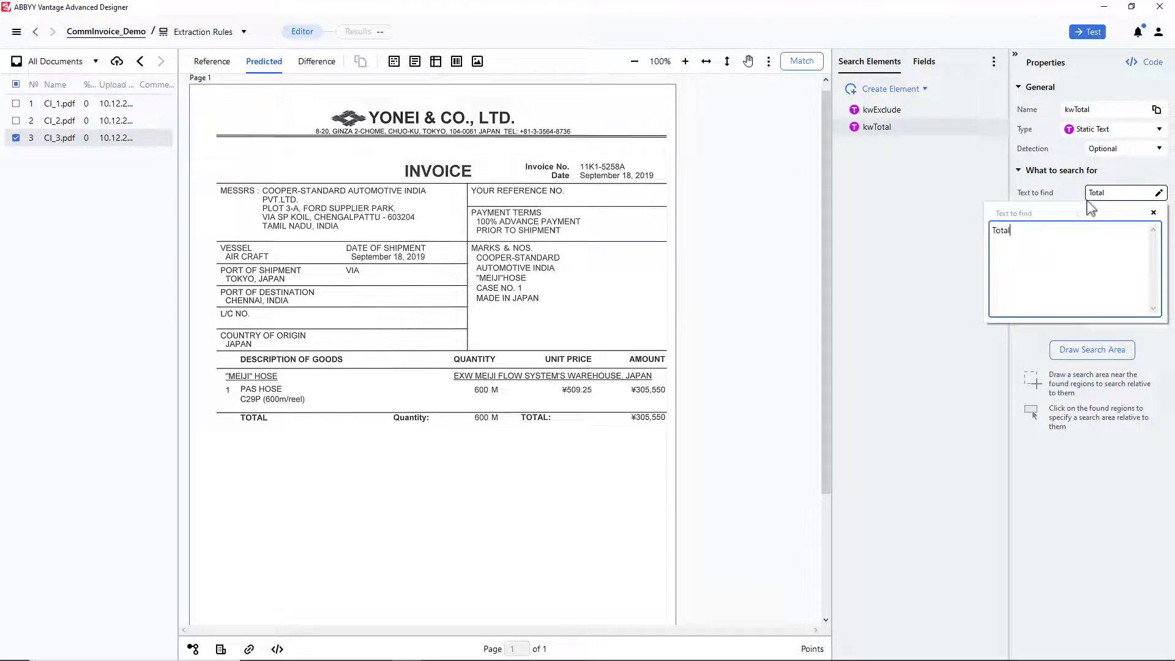
pyautogui.click(1130, 197)
# Give kwTotal a search area that excludes kwExclude matches on the Subtotal region, then run Match
pyautogui.click(1076, 349)
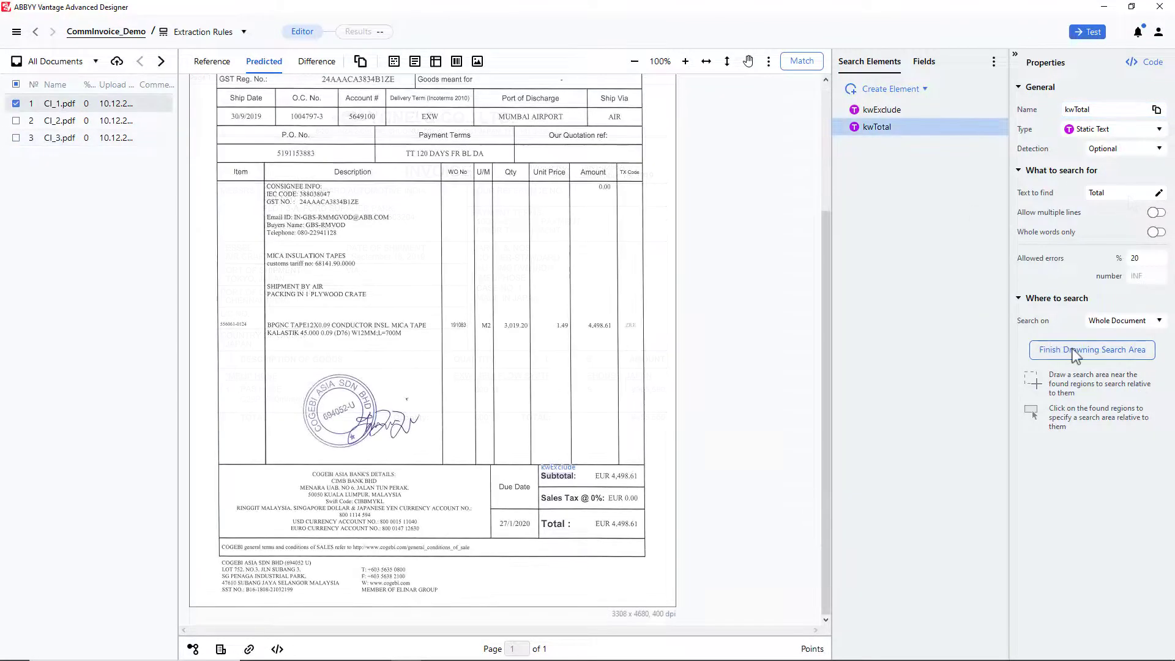
pyautogui.click(556, 475)
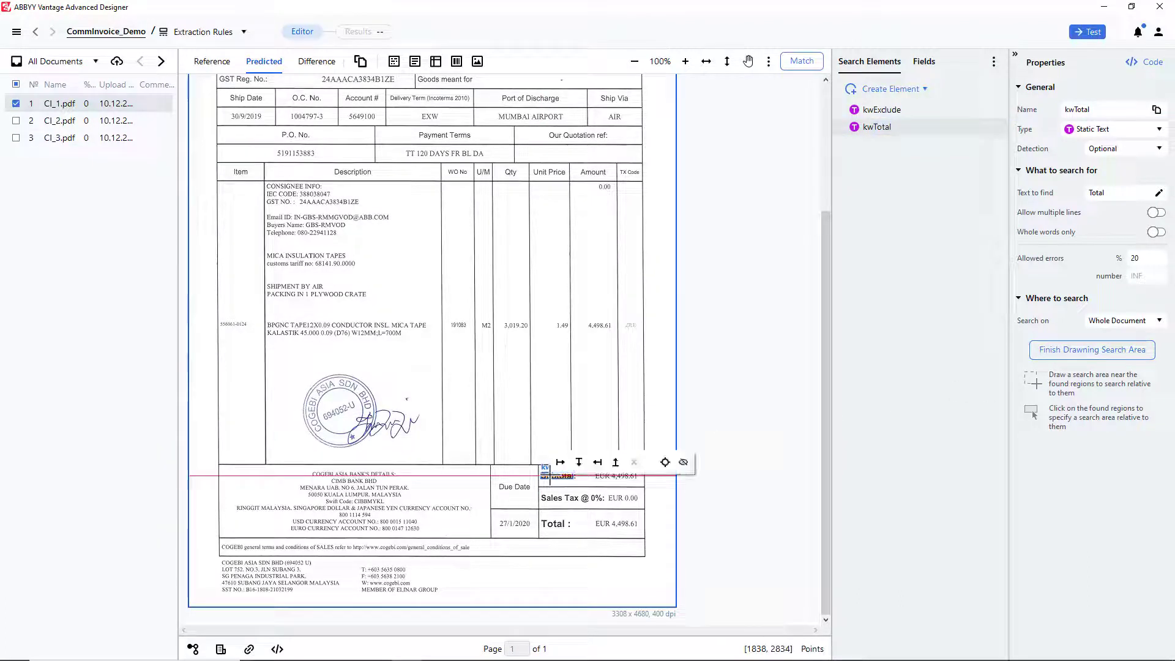
pyautogui.click(683, 462)
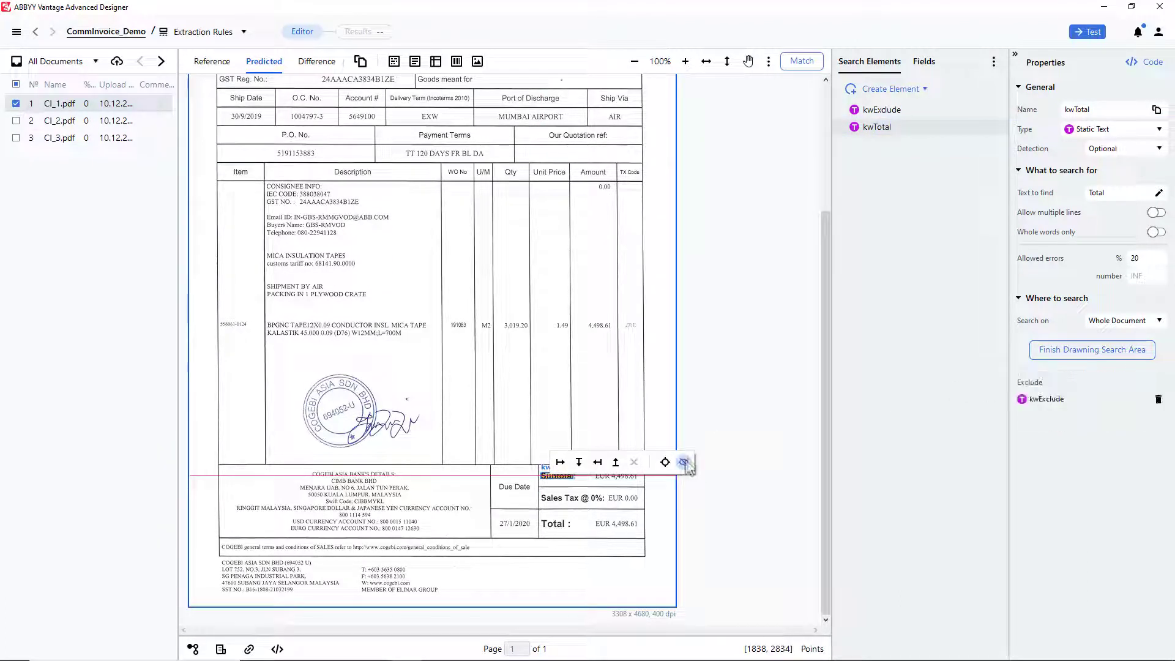
pyautogui.click(787, 66)
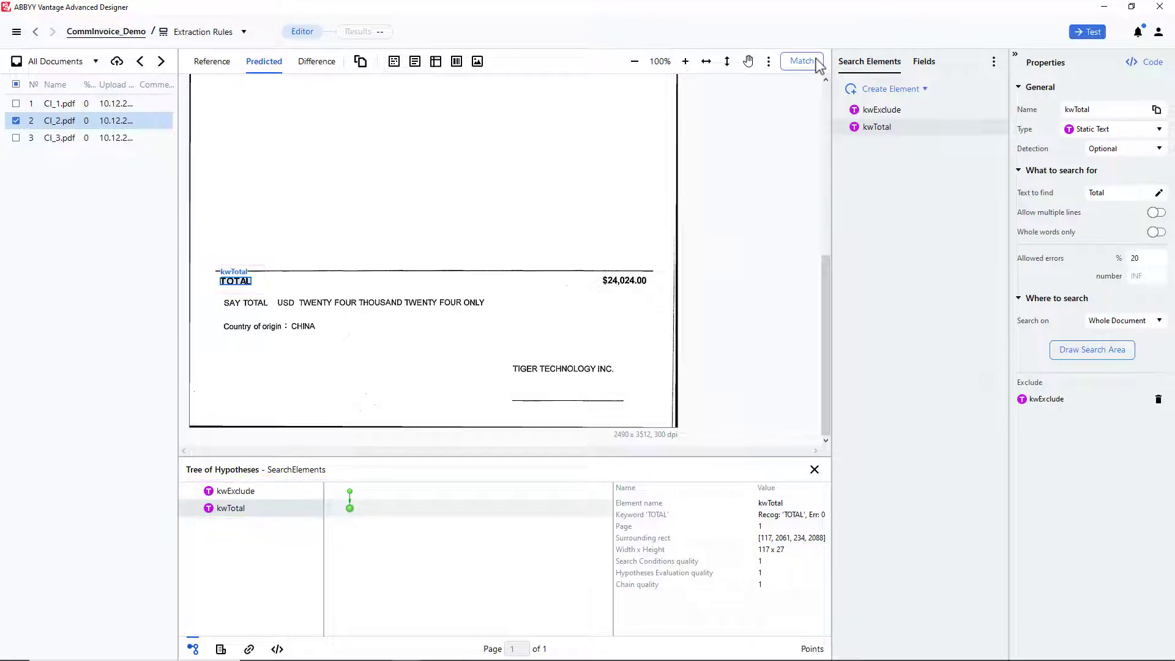
# Add a Character String element named Currency using the Regular Expression search method
pyautogui.click(817, 61)
pyautogui.click(857, 93)
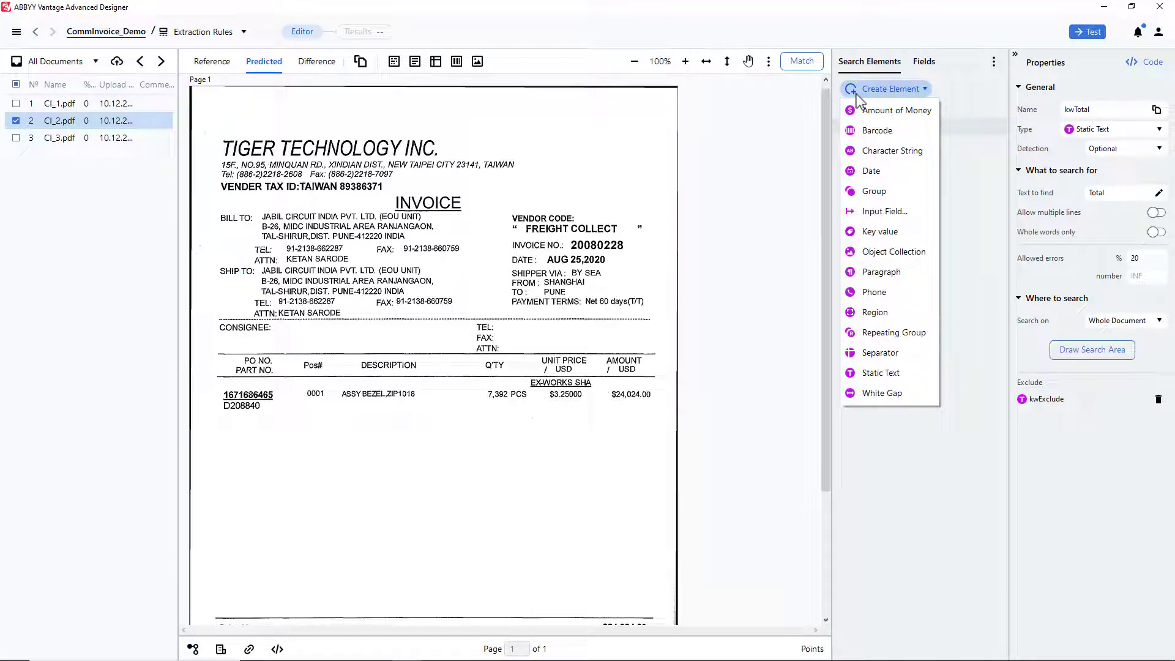
pyautogui.click(893, 150)
pyautogui.click(1130, 110)
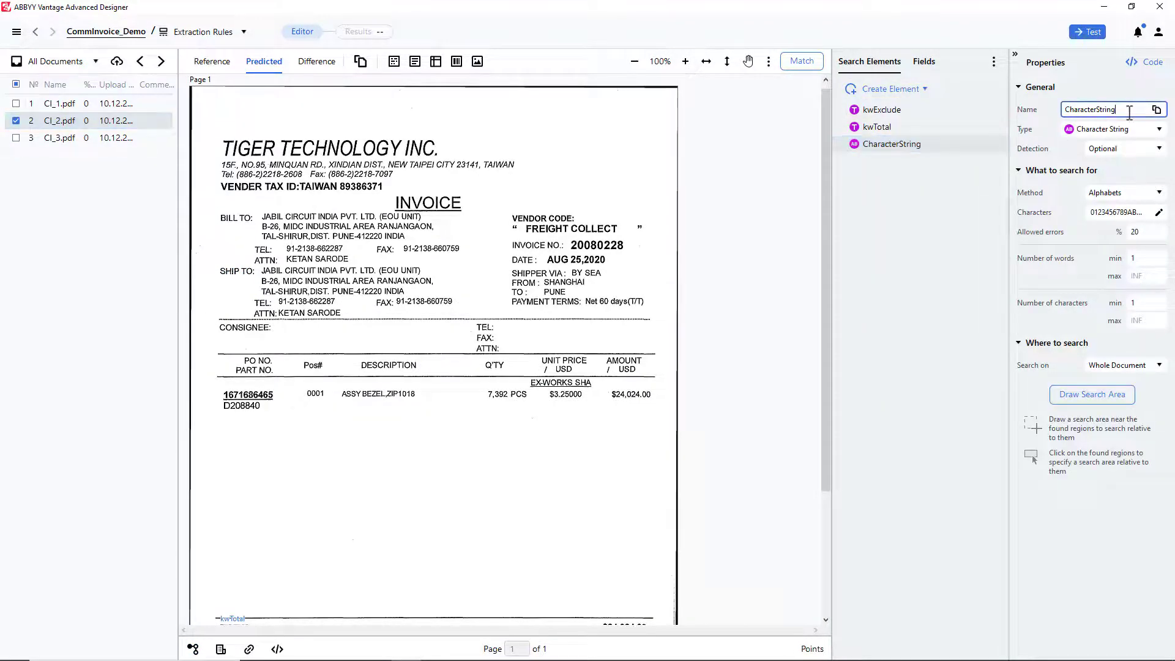
pyautogui.moveTo(1129, 111); pyautogui.dragTo(1021, 143)
pyautogui.write('Currency')
pyautogui.click(1102, 192)
pyautogui.click(1119, 236)
pyautogui.click(1117, 213)
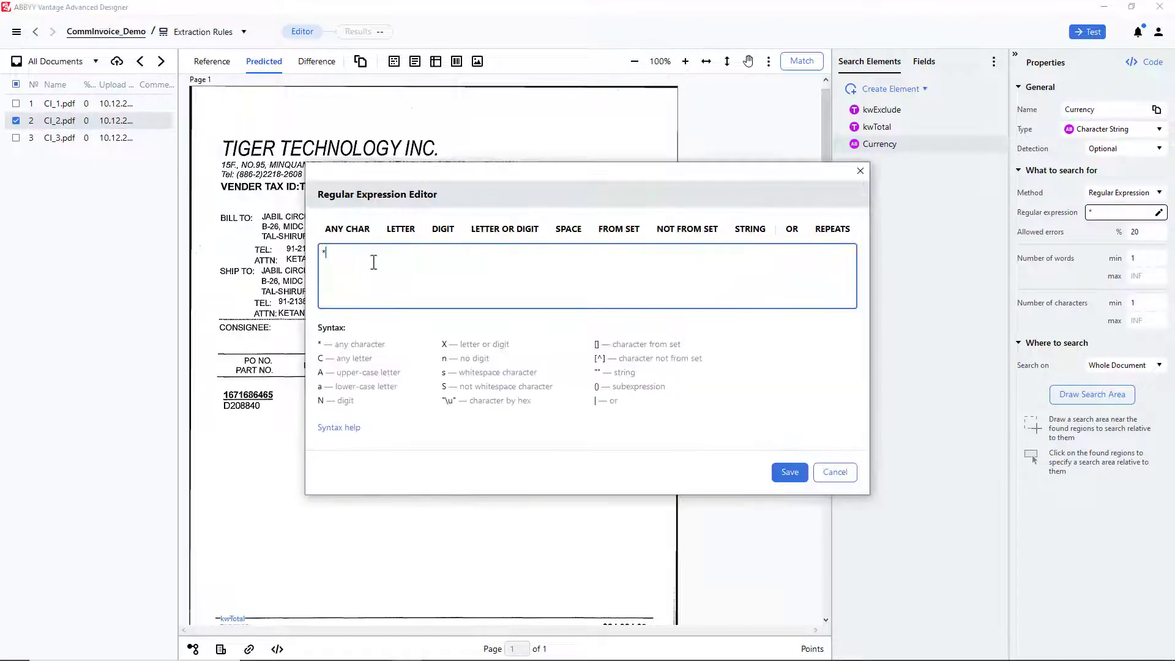
# Build and save the regular expression A{1-3}[$£¥€₽] for Currency
pyautogui.moveTo(373, 262); pyautogui.dragTo(321, 261)
pyautogui.write('A')
pyautogui.click(833, 229)
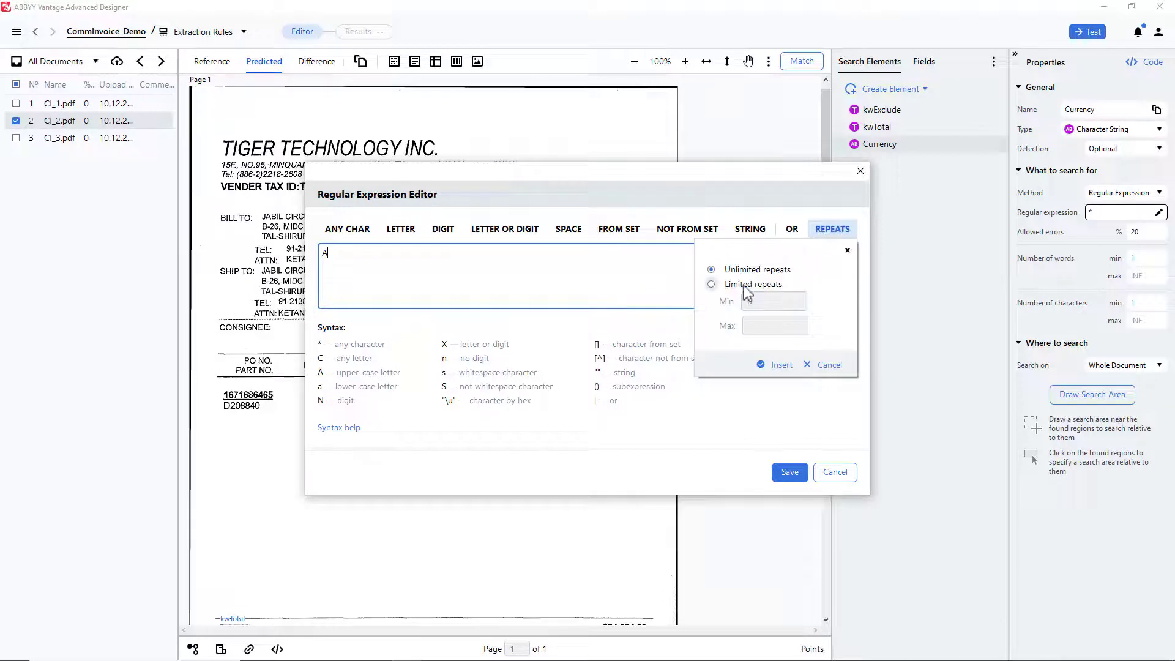
pyautogui.click(750, 284)
pyautogui.write('1')
pyautogui.click(773, 326)
pyautogui.write('3')
pyautogui.click(779, 365)
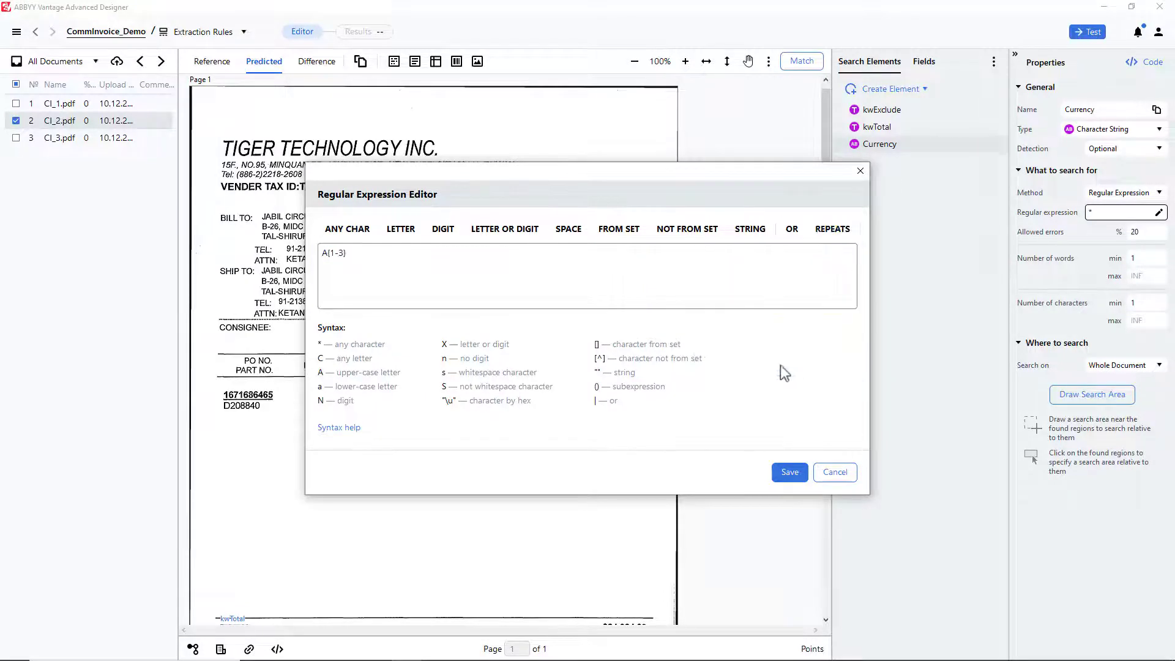
pyautogui.click(496, 273)
pyautogui.click(609, 236)
pyautogui.hotkey('ctrl', 'v')
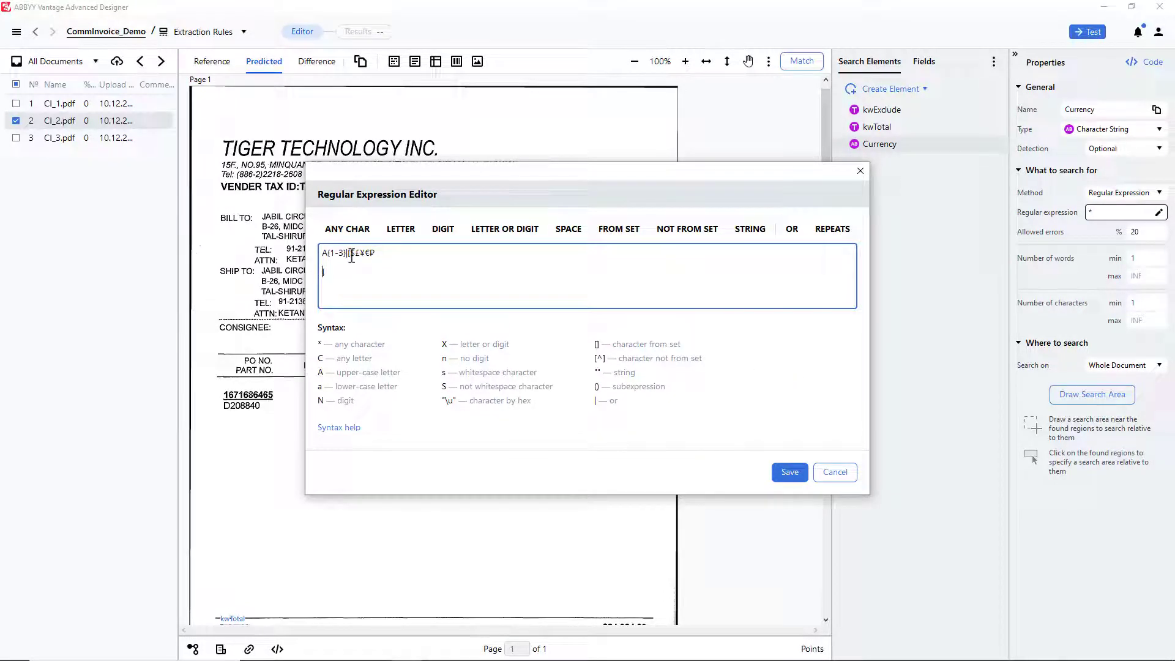
pyautogui.click(784, 472)
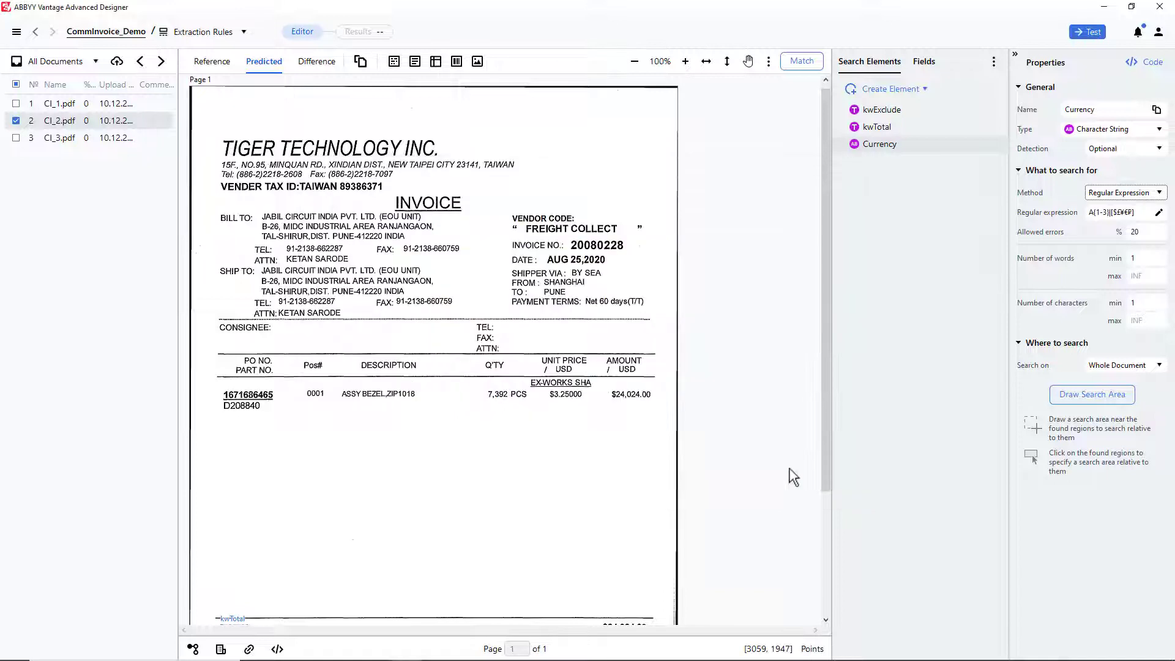
# Limit Currency to 1 word, searched on the TOTAL line right of kwTotal, nearest match preferred
pyautogui.click(1139, 277)
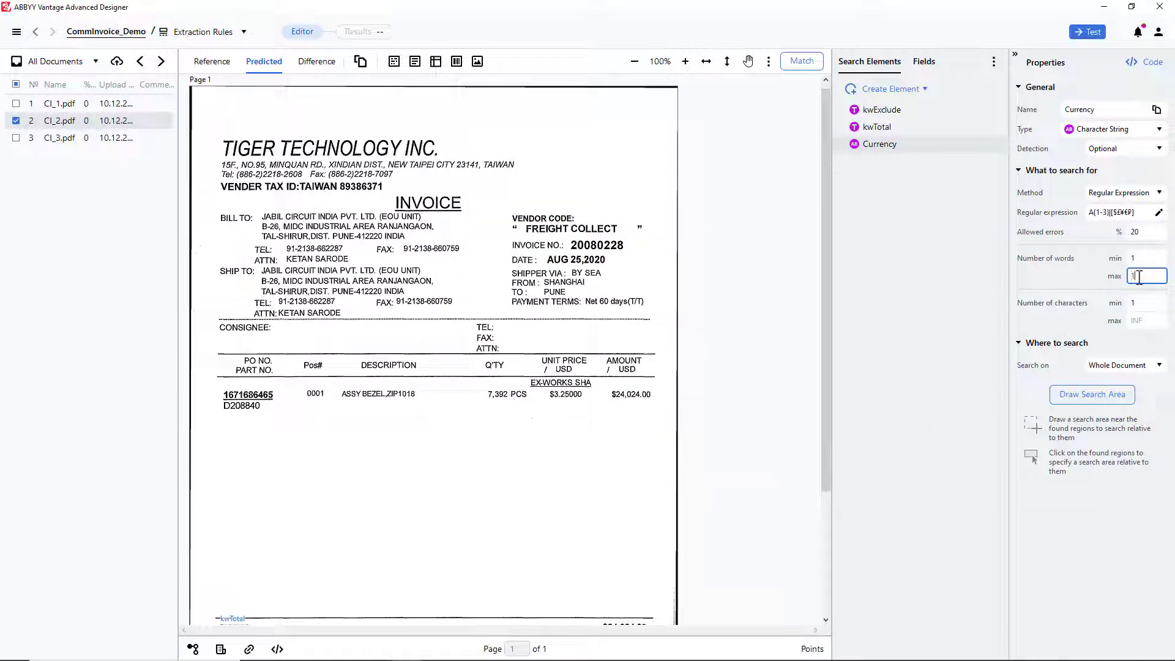
pyautogui.write('1')
pyautogui.click(1110, 395)
pyautogui.scroll(-3, 738, 404)
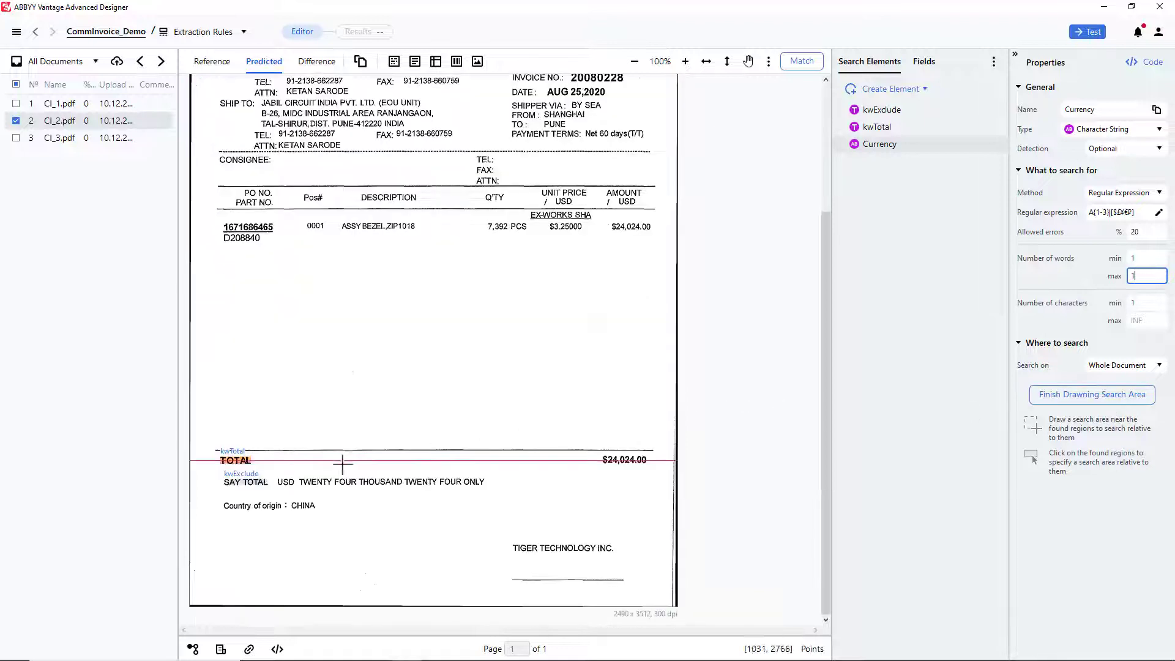
pyautogui.click(236, 461)
pyautogui.click(248, 449)
pyautogui.click(269, 447)
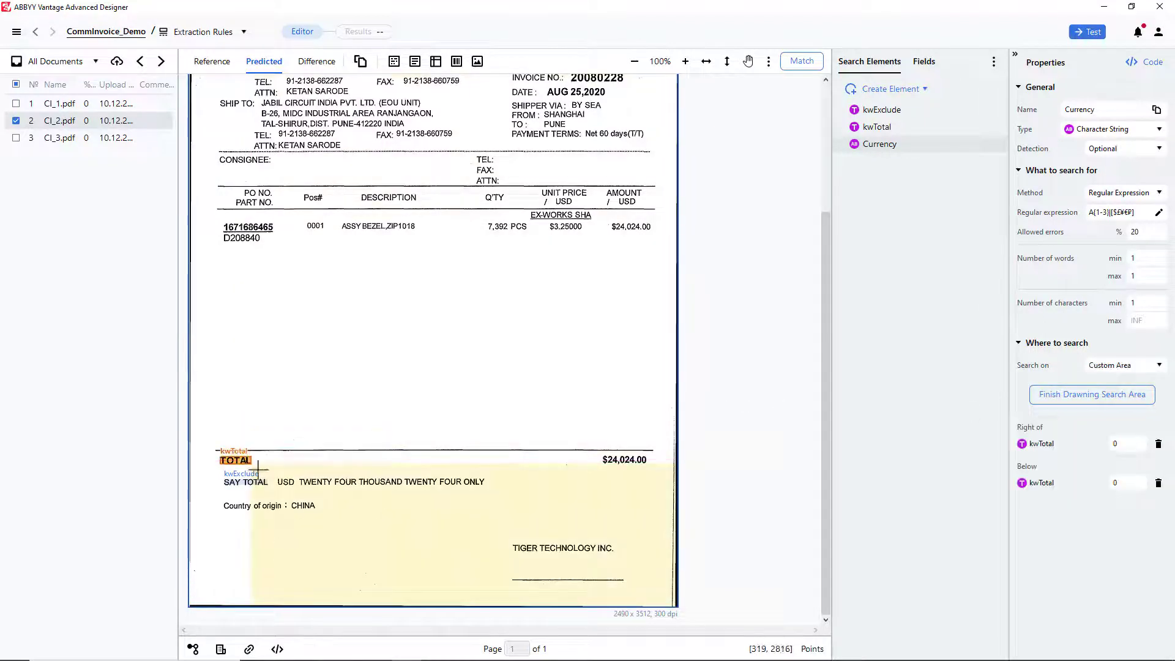
pyautogui.click(308, 447)
pyautogui.moveTo(306, 454); pyautogui.dragTo(676, 474)
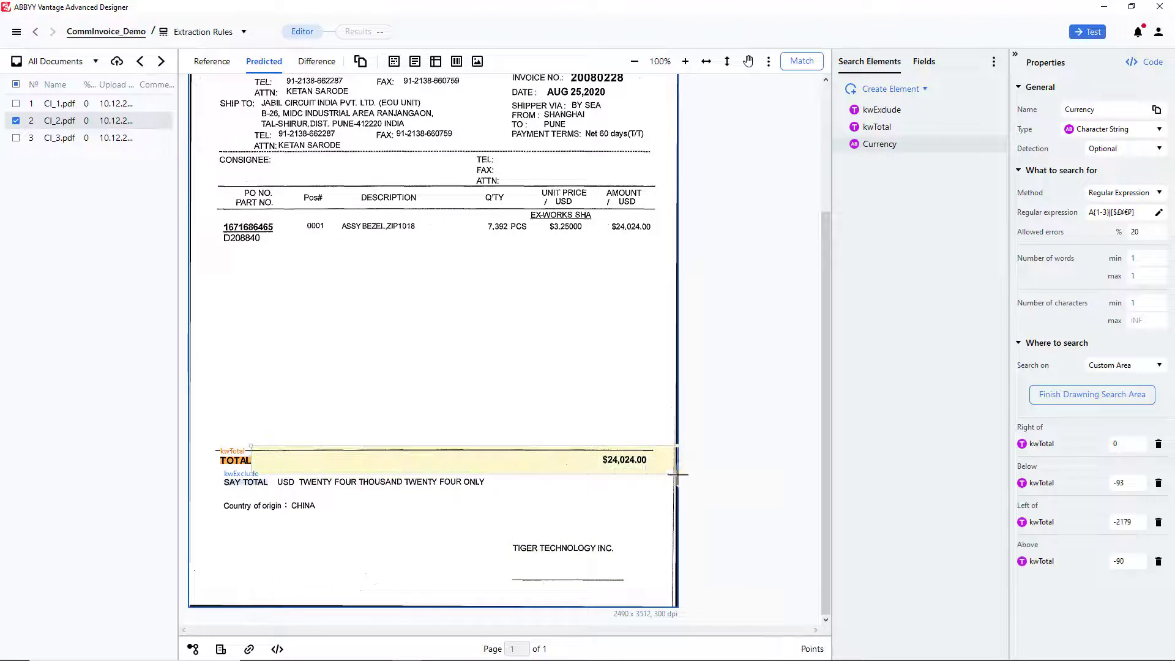
pyautogui.click(359, 449)
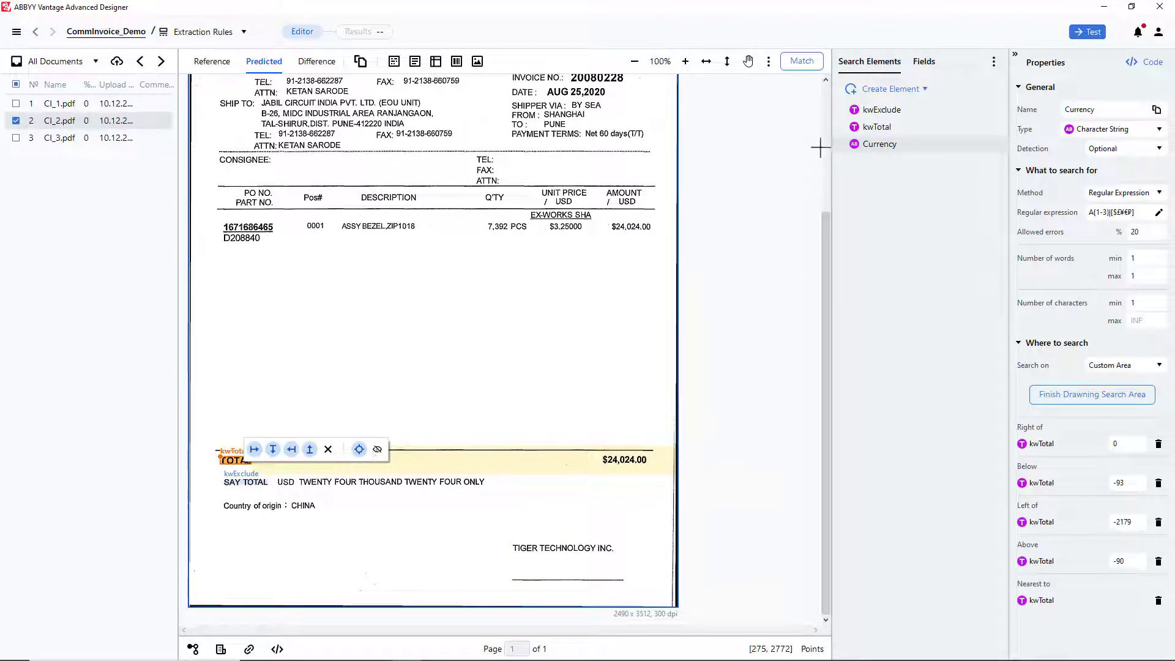
# Verify Currency matches across the invoices, then enable the Currency field with its region from the Currency element
pyautogui.click(816, 62)
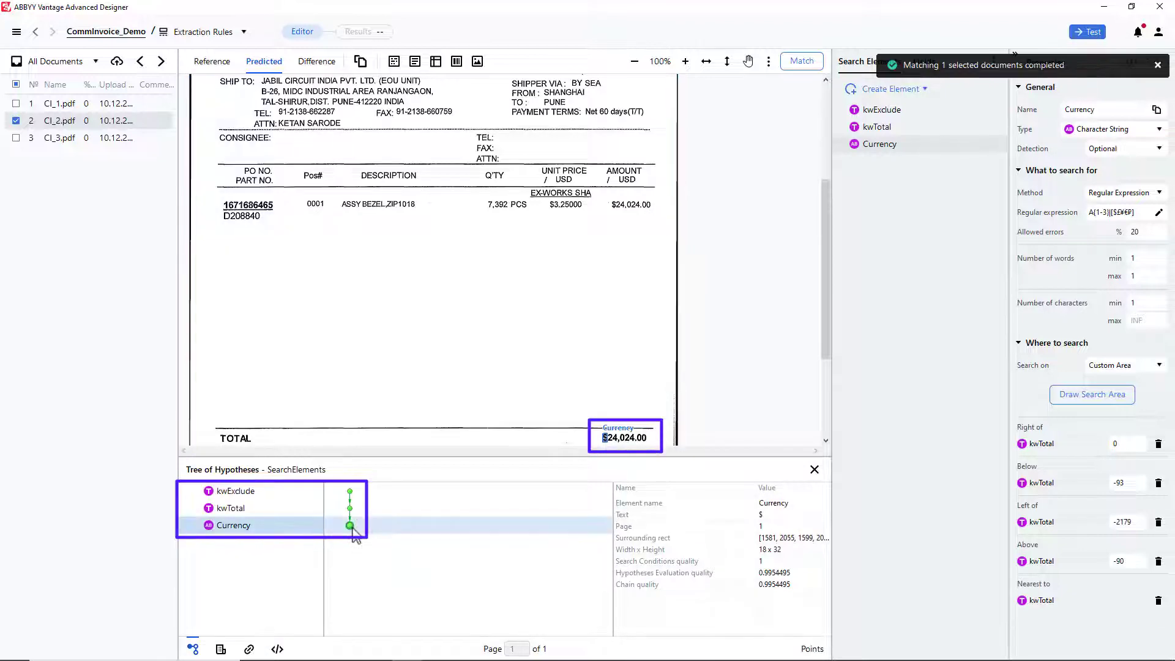
pyautogui.hotkey('ctrl', 'Right')
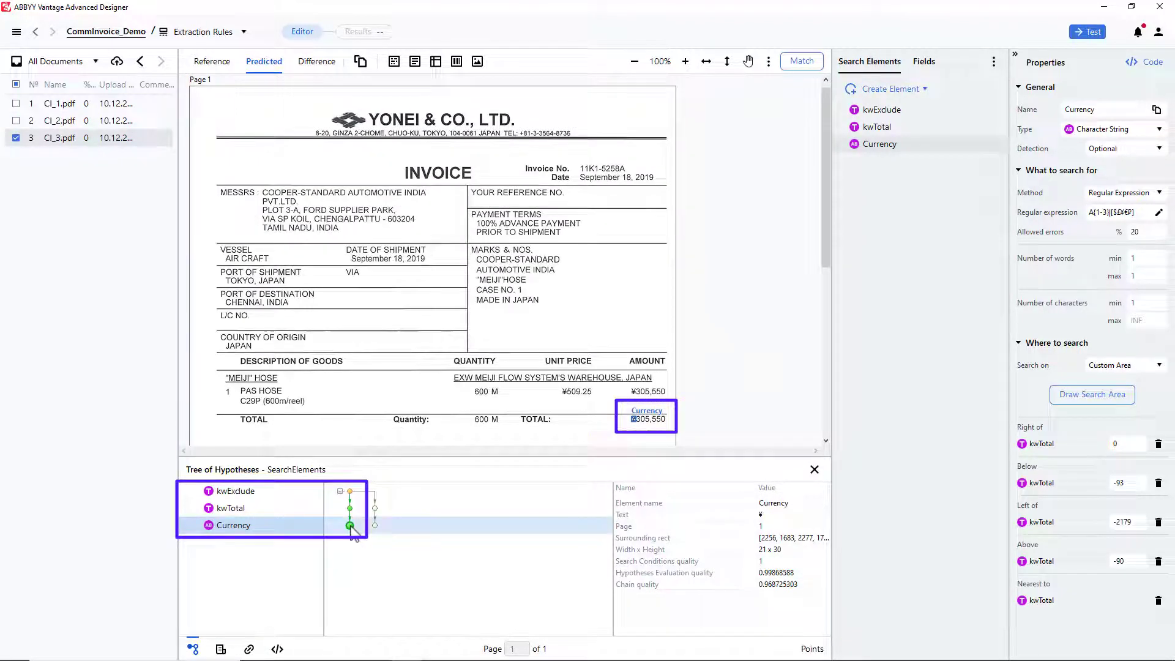
pyautogui.click(921, 64)
pyautogui.rightClick(914, 82)
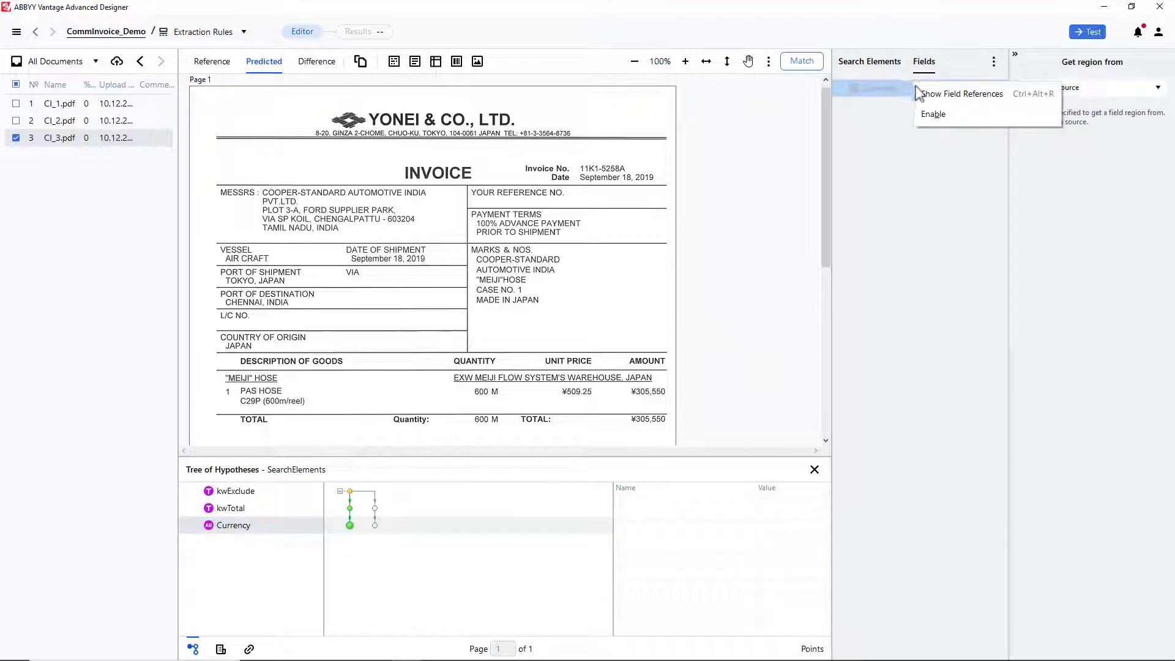
pyautogui.click(928, 112)
pyautogui.click(1035, 91)
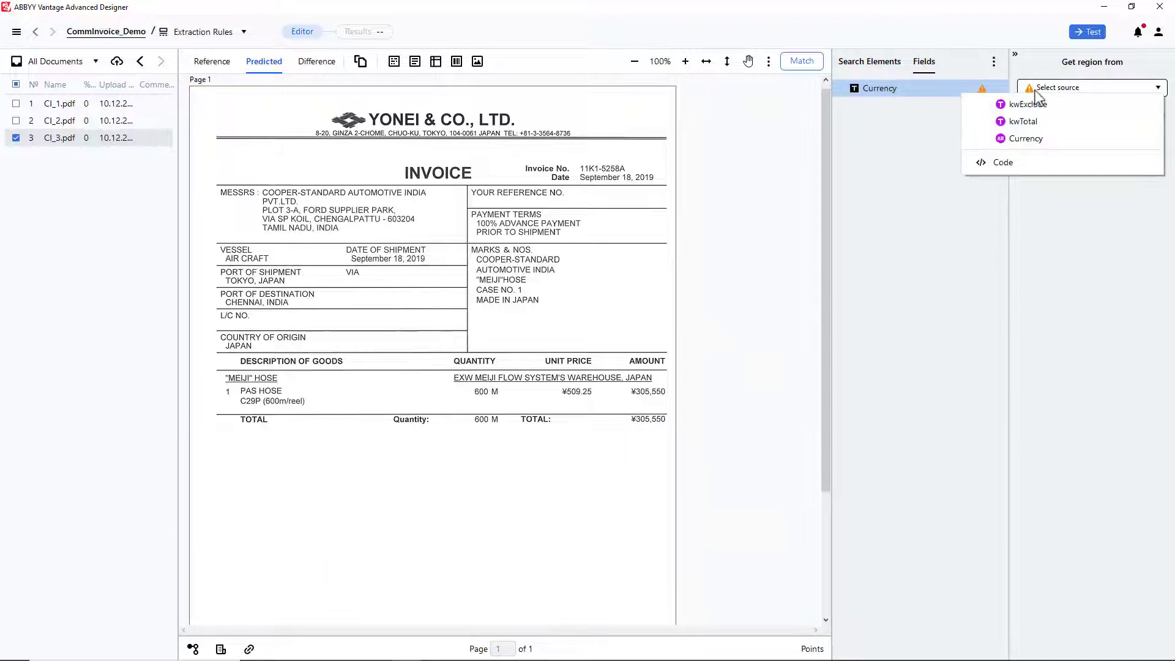
pyautogui.click(1032, 137)
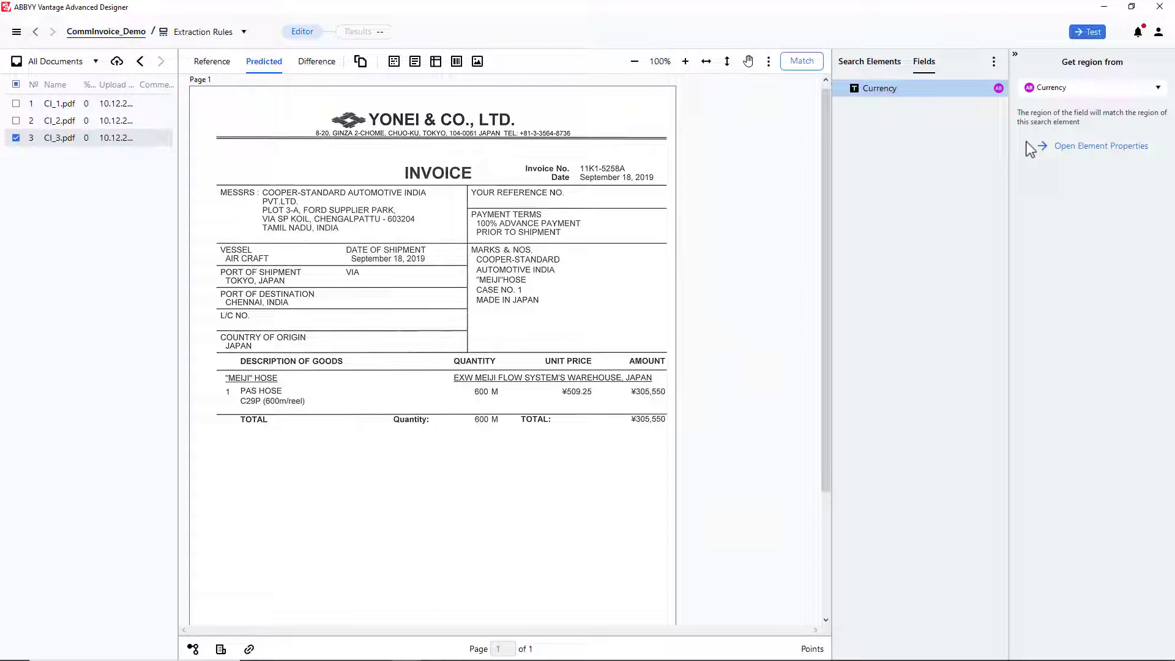
# Republish the project from the Publish tab under the existing name CommInvoice_Demo
pyautogui.click(93, 32)
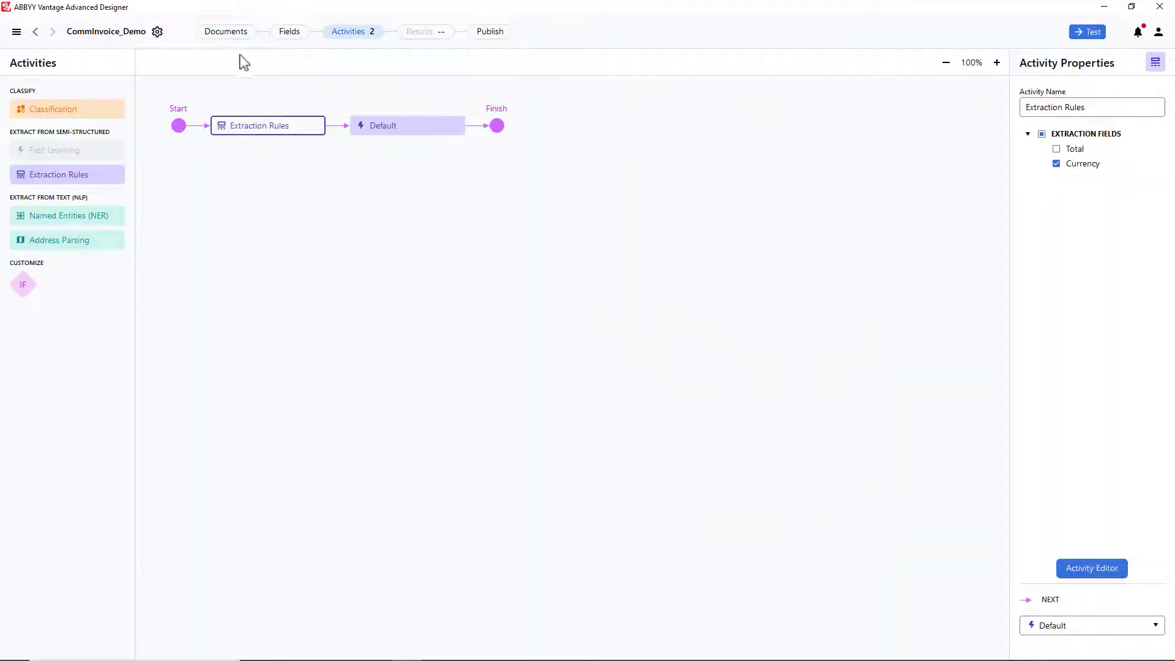
pyautogui.click(506, 34)
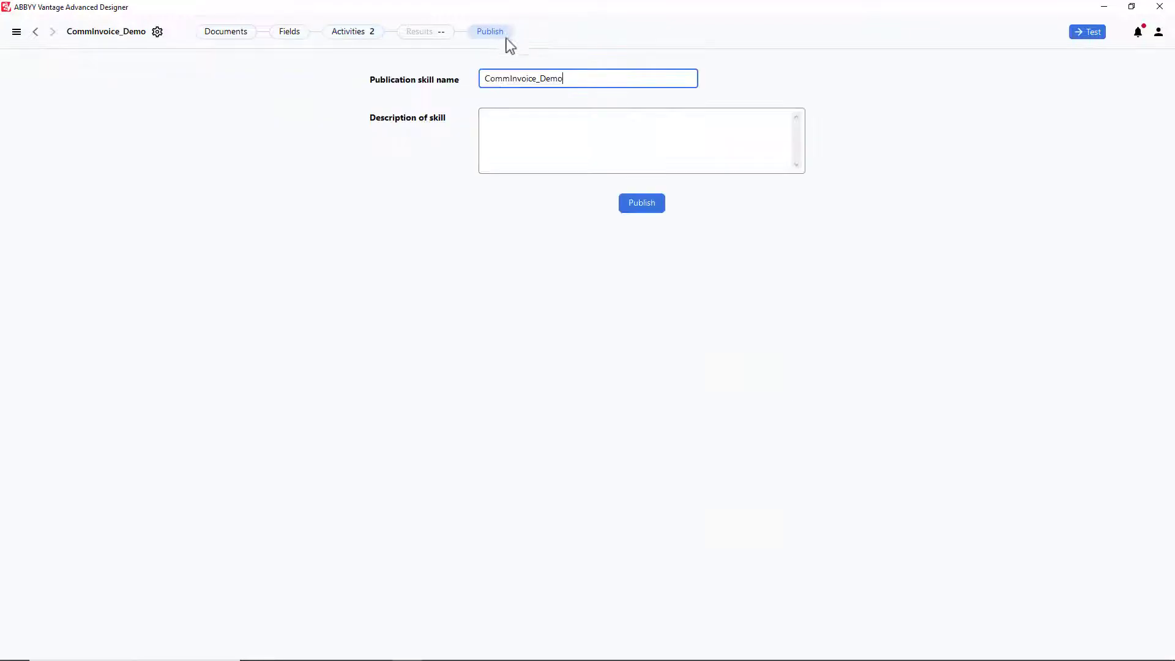
pyautogui.click(632, 208)
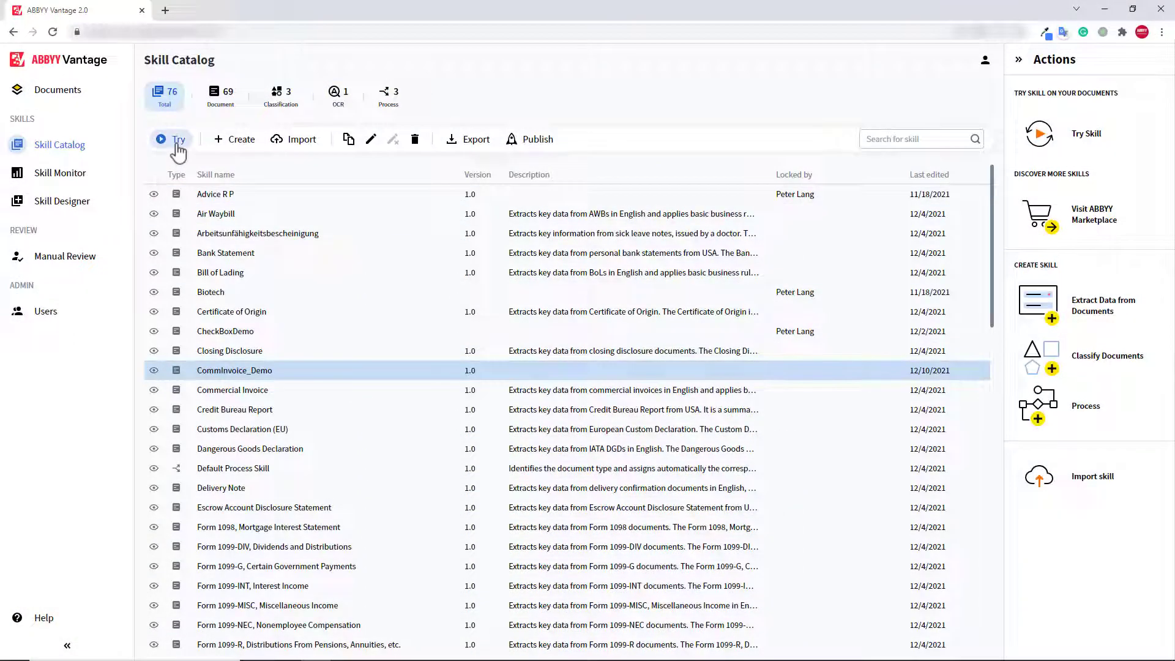
# Run CommInvoice_Demo on CI_1–CI_3.pdf and check each invoice's extracted total and currency (¥, EUR, $)
pyautogui.click(179, 153)
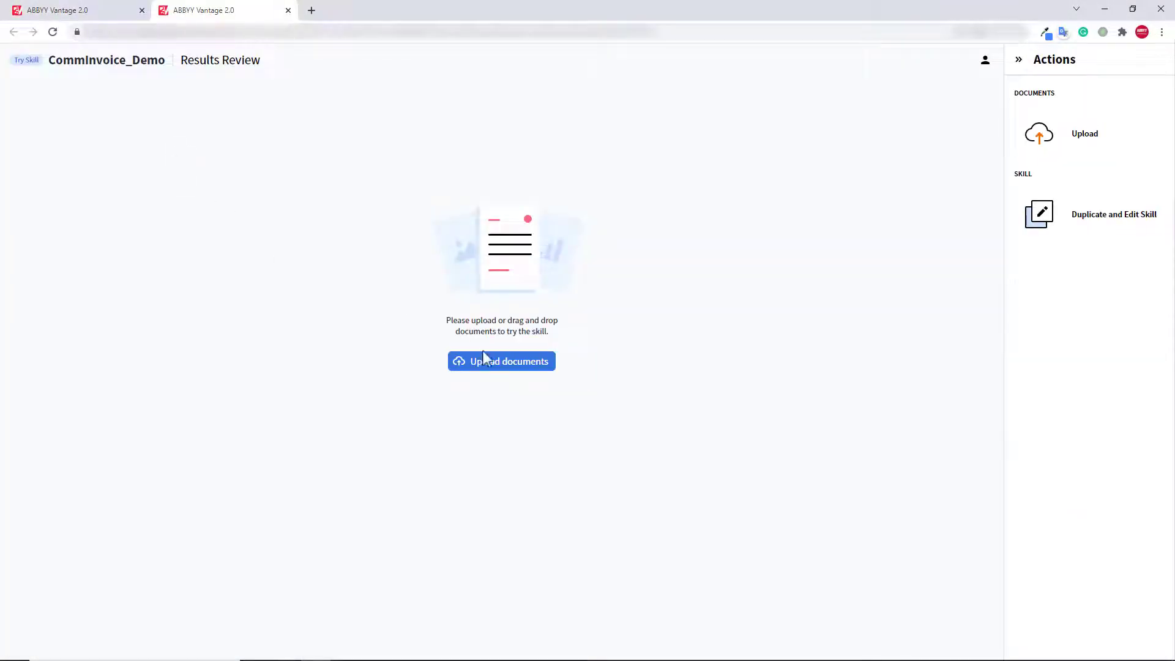
pyautogui.click(483, 355)
pyautogui.moveTo(111, 167); pyautogui.dragTo(92, 90)
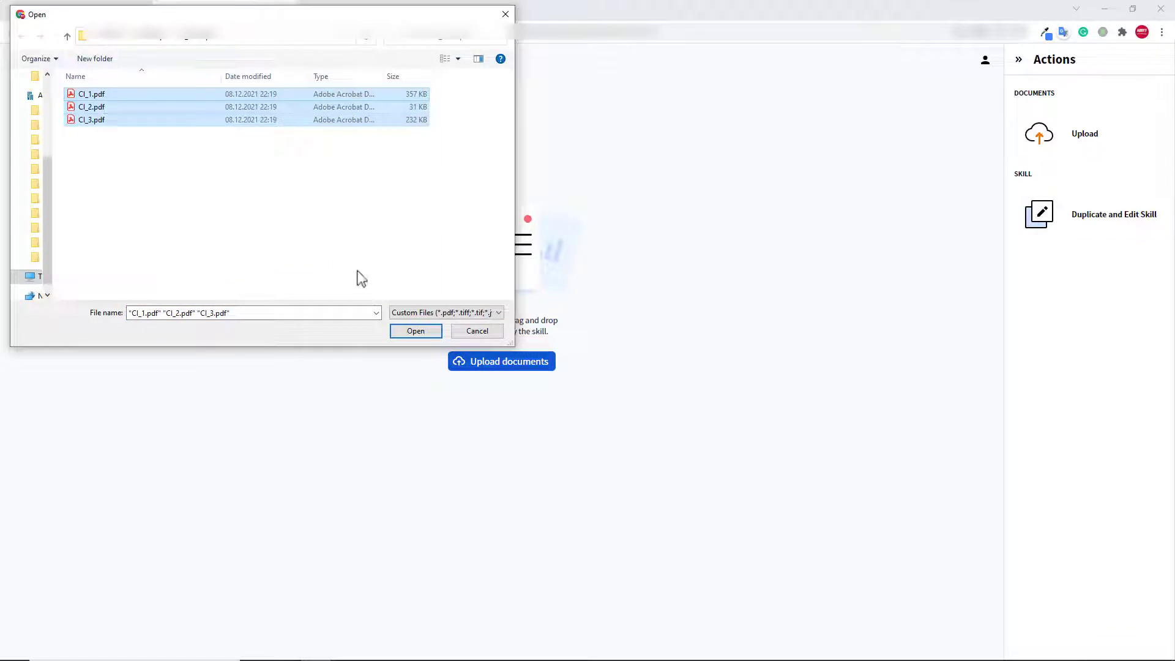
pyautogui.click(410, 333)
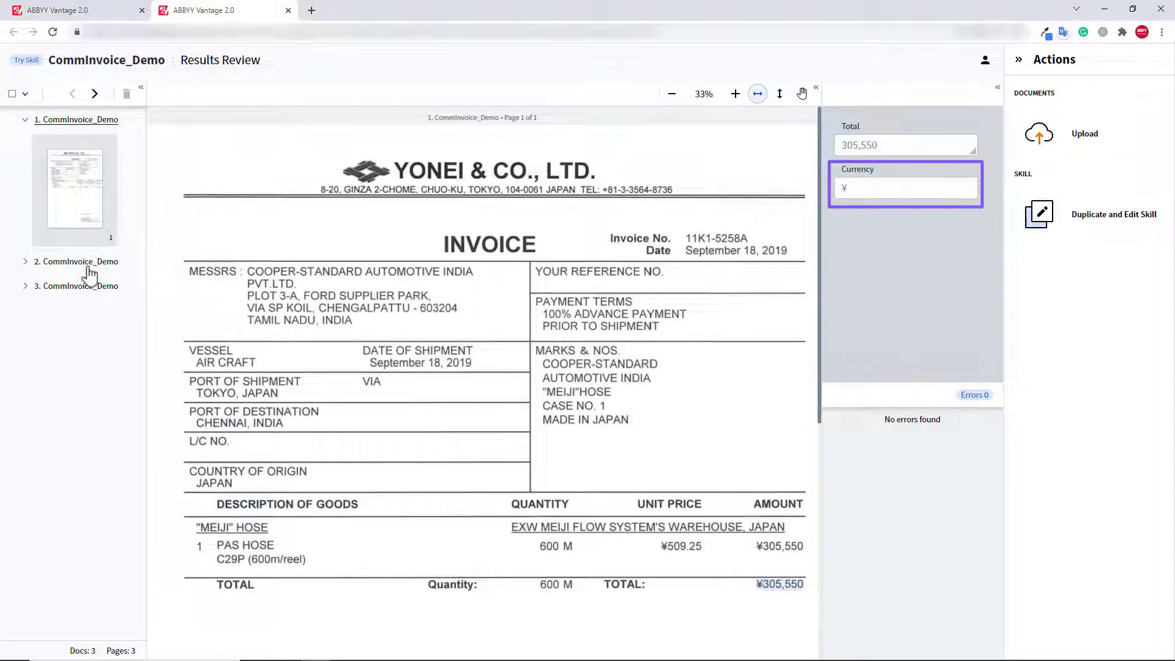
pyautogui.click(84, 263)
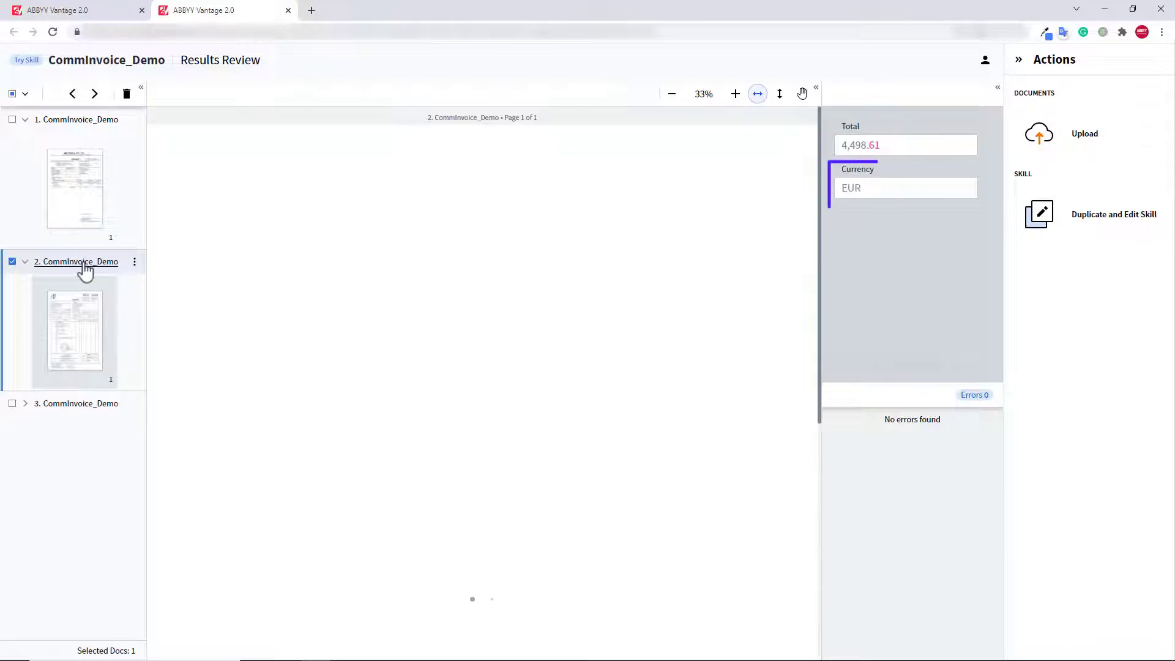
pyautogui.click(67, 406)
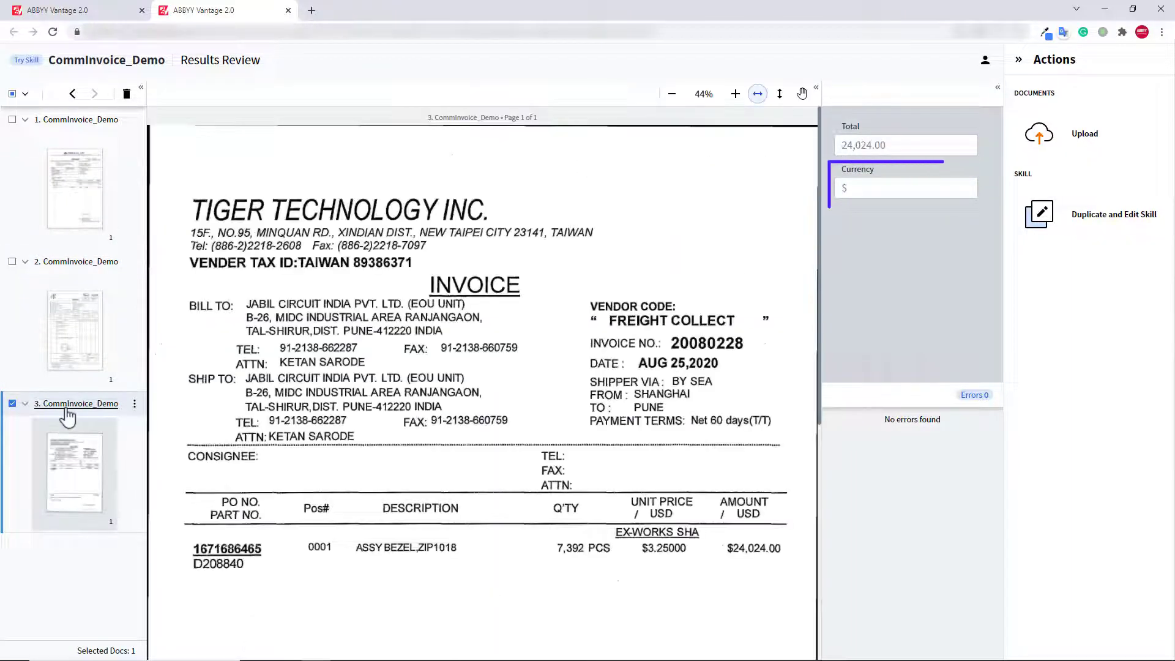